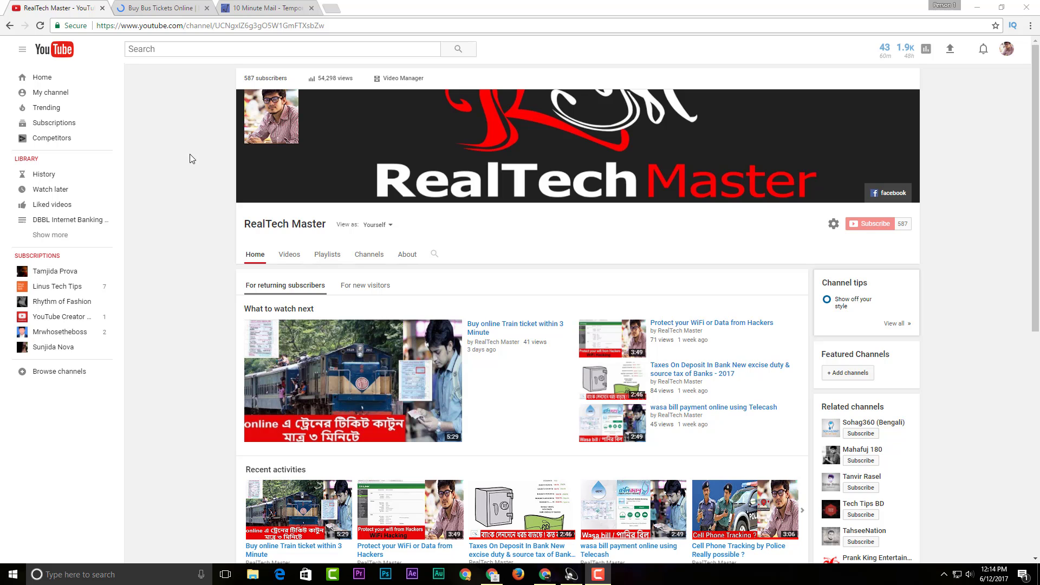
Switch to the 'Buy Bus Tickets Online | Shohoz.com' tab
{"action": "left_click", "coordinate": [153, 5]}
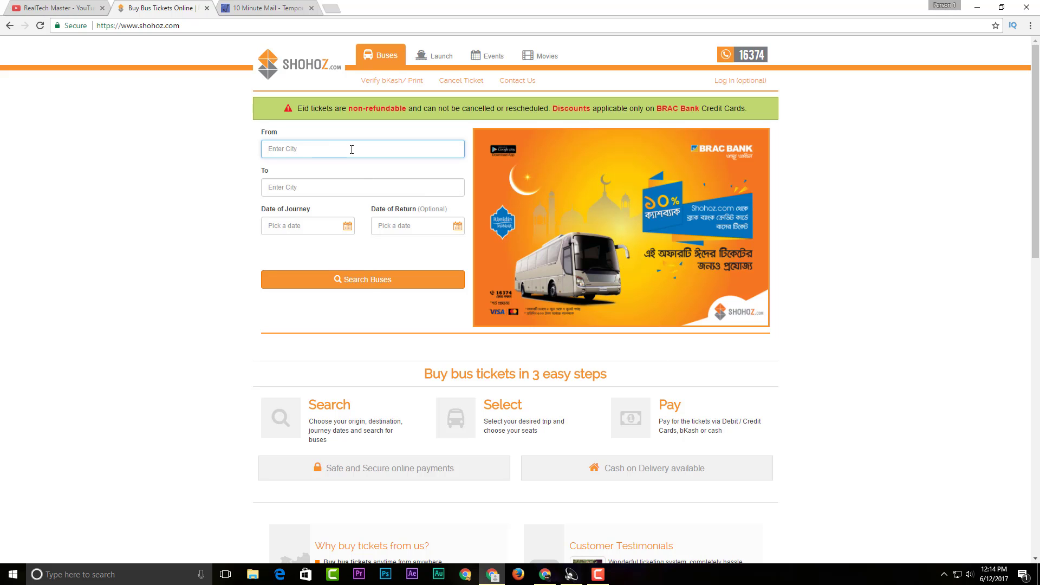
Search buses from Dhaka (From) to Chittagong (To) for 13 June 2017
{"action": "type", "text": "dha"}
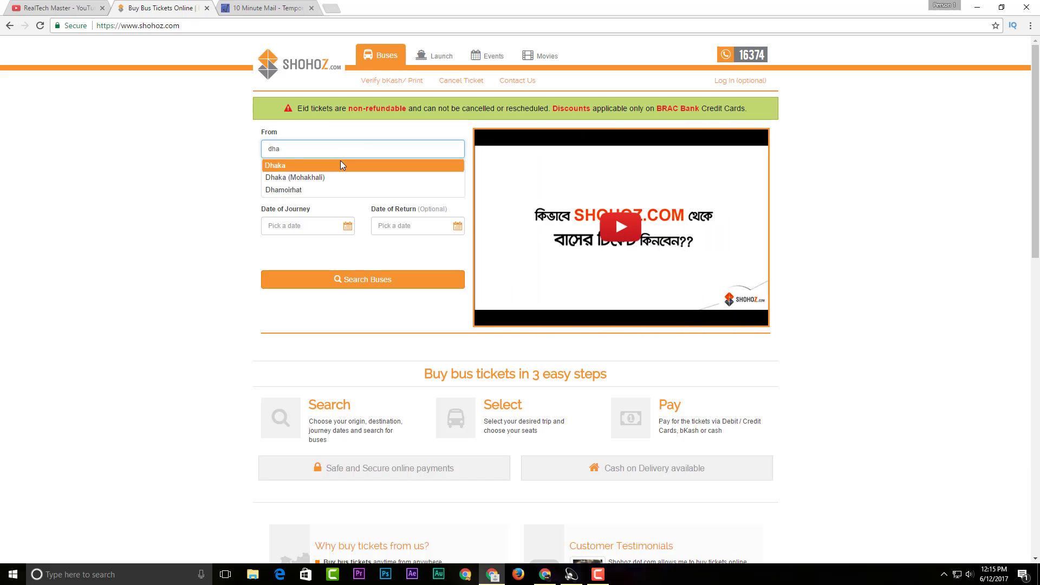
{"action": "left_click", "coordinate": [340, 163]}
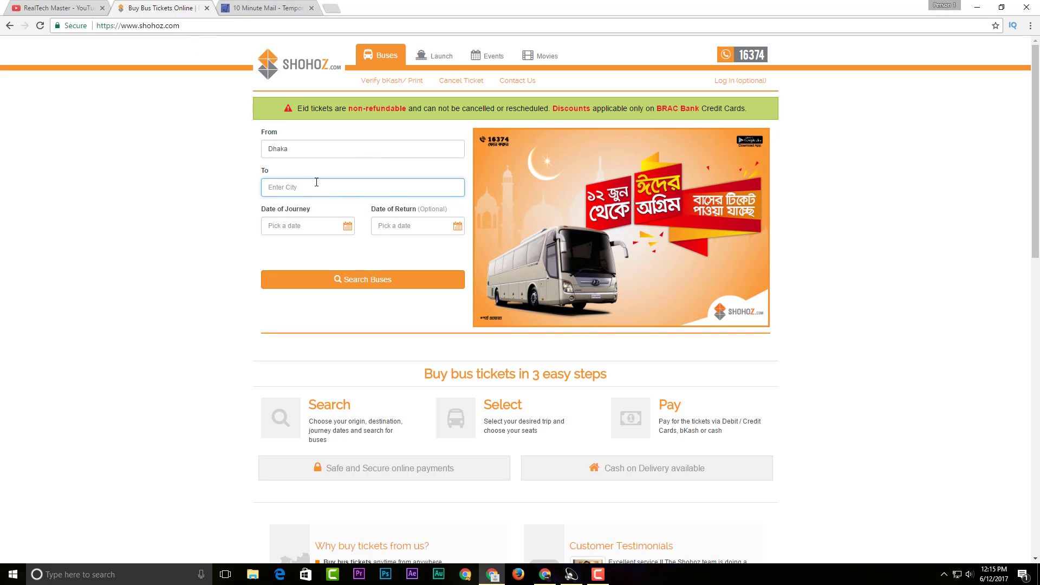
{"action": "type", "text": "c"}
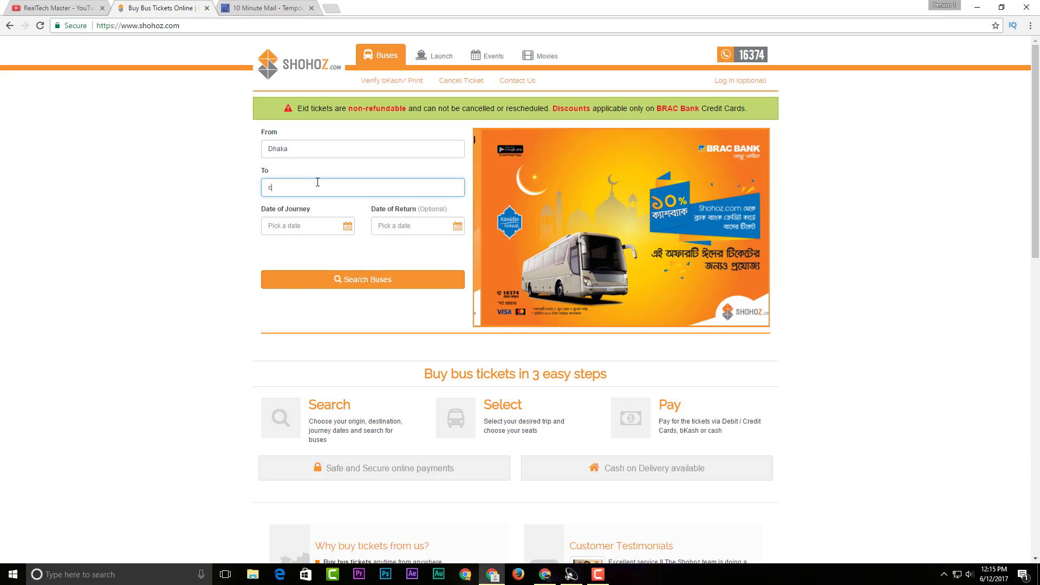
{"action": "type", "text": "hi"}
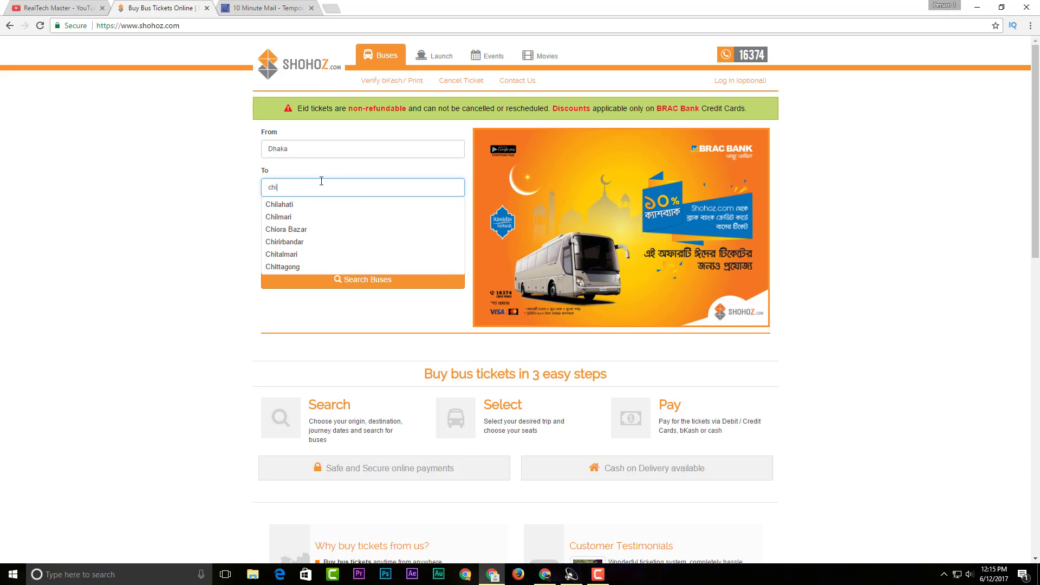
{"action": "left_click", "coordinate": [311, 265]}
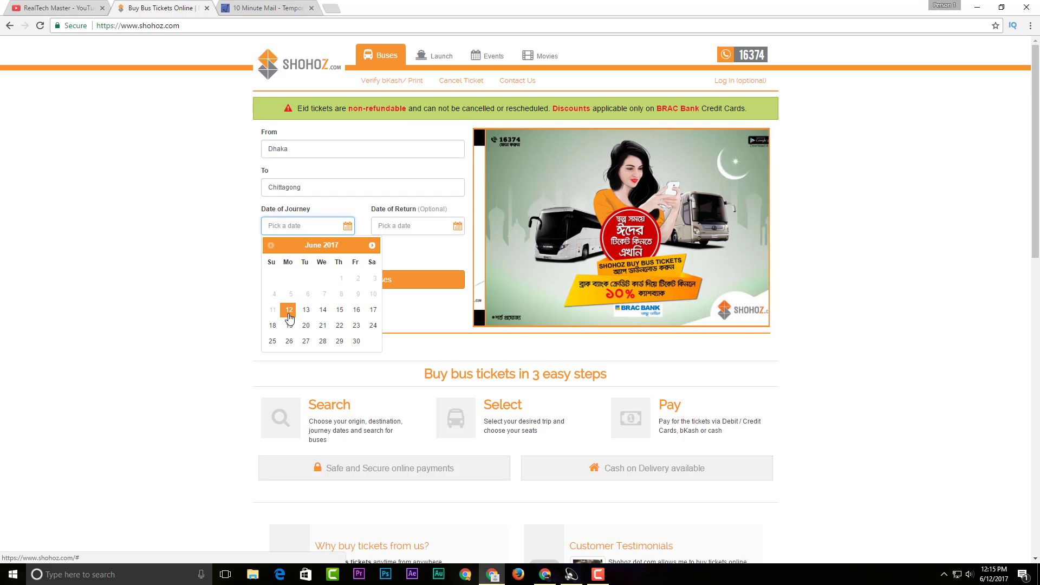
{"action": "left_click", "coordinate": [307, 314]}
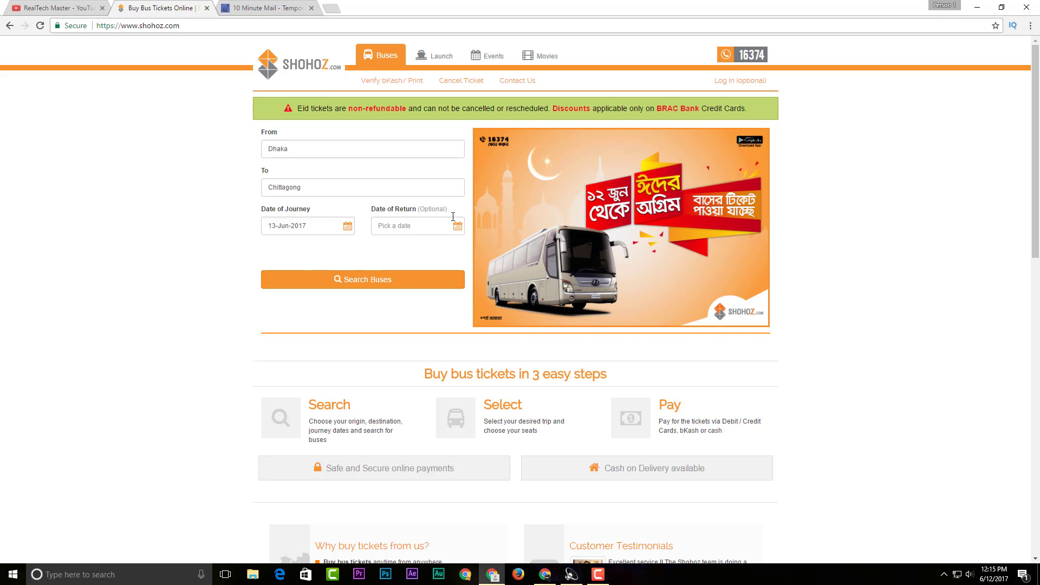
{"action": "left_click", "coordinate": [347, 282]}
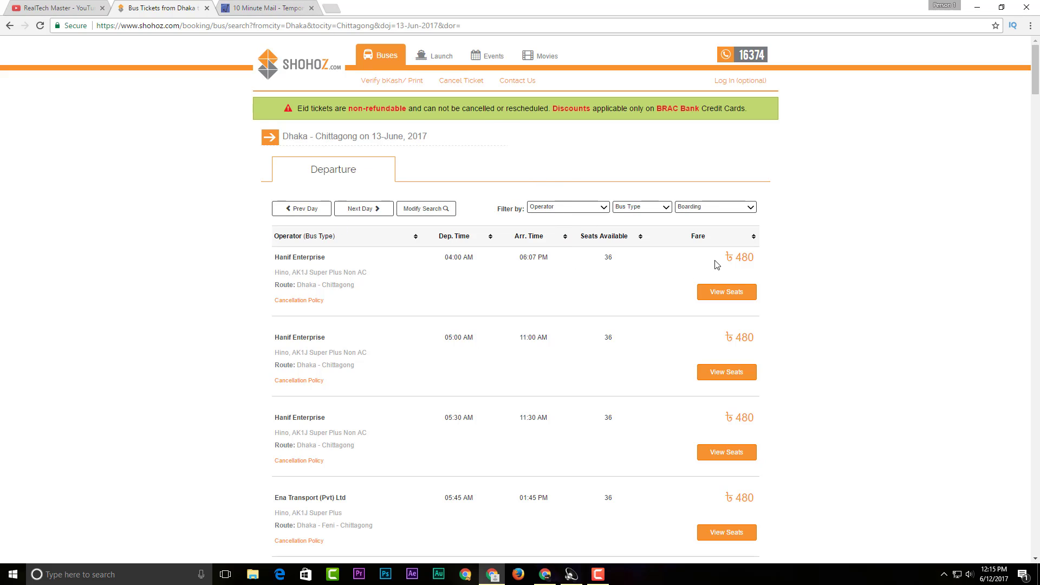
Scroll the results down to the 11:55 PM Hanif Enterprise Volvo AC at ৳1250
{"action": "scroll", "coordinate": [576, 355], "scroll_direction": "down", "scroll_amount": 4}
{"action": "scroll", "coordinate": [576, 356], "scroll_direction": "down", "scroll_amount": 11}
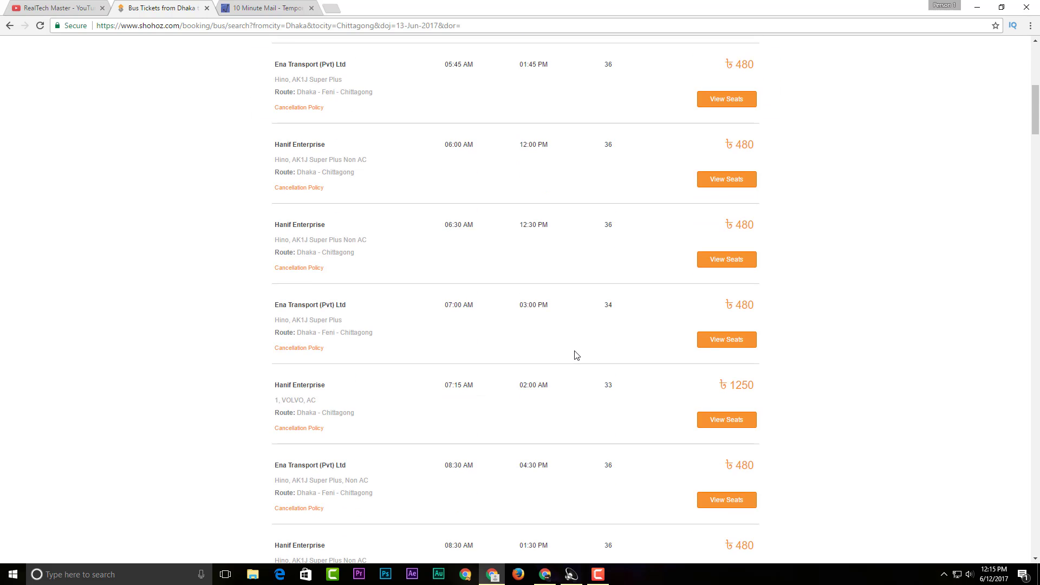
{"action": "scroll", "coordinate": [573, 352], "scroll_direction": "up", "scroll_amount": 12}
{"action": "scroll", "coordinate": [573, 350], "scroll_direction": "up", "scroll_amount": 4}
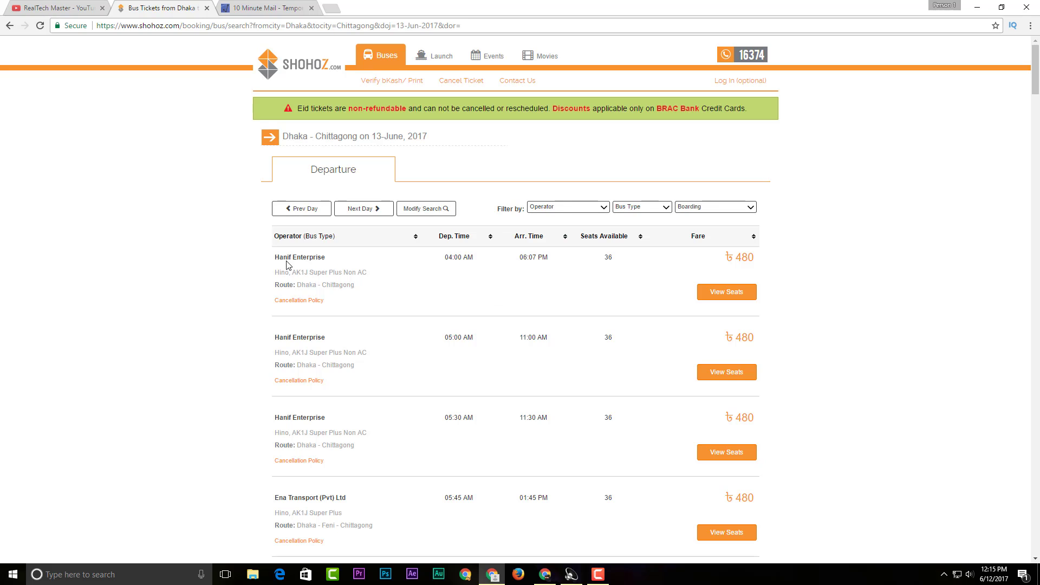
{"action": "scroll", "coordinate": [325, 413], "scroll_direction": "down", "scroll_amount": 3}
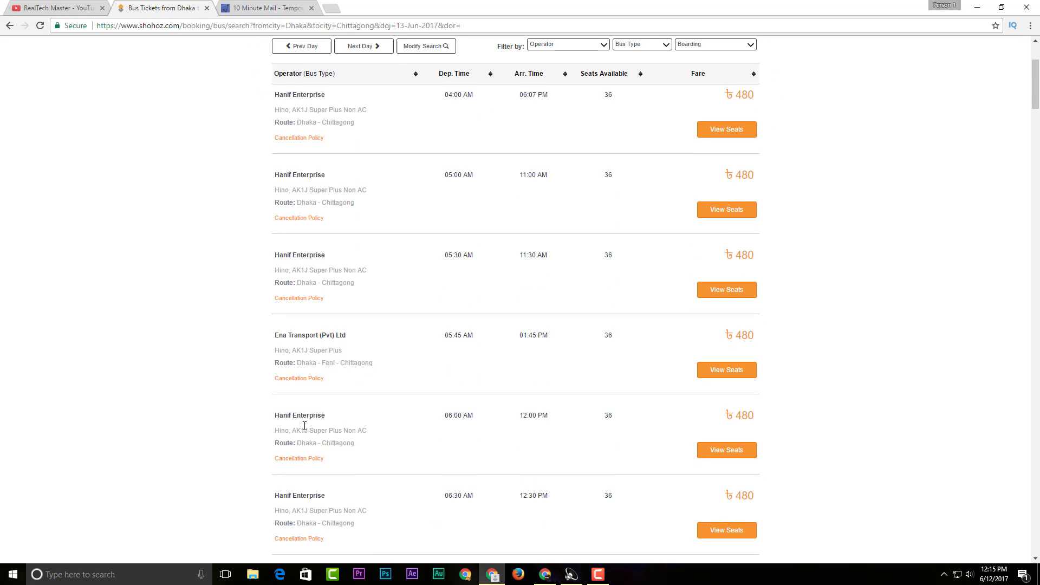
{"action": "scroll", "coordinate": [458, 339], "scroll_direction": "down", "scroll_amount": 1}
{"action": "scroll", "coordinate": [457, 338], "scroll_direction": "up", "scroll_amount": 4}
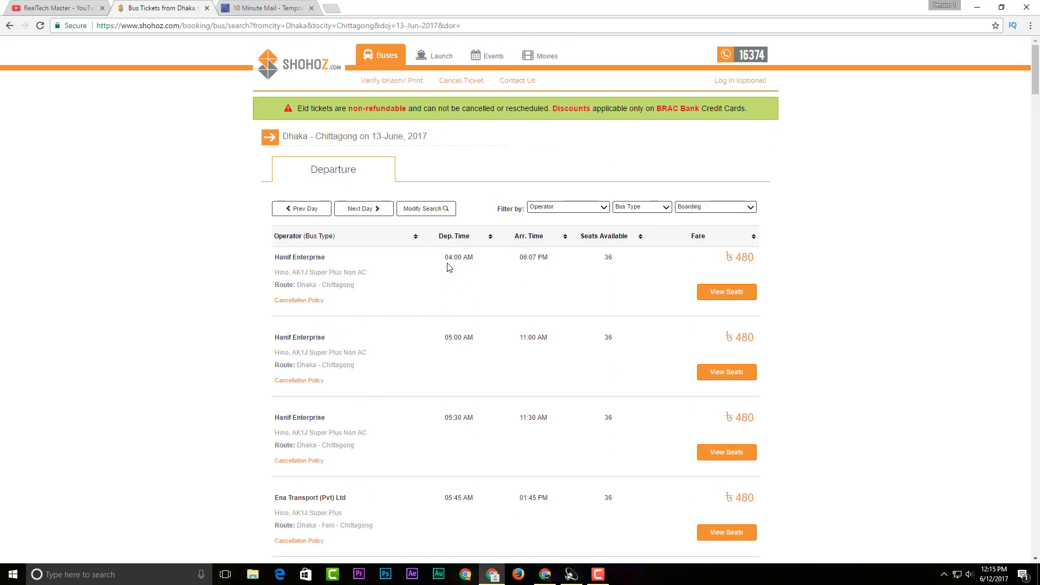
{"action": "scroll", "coordinate": [463, 345], "scroll_direction": "down", "scroll_amount": 15}
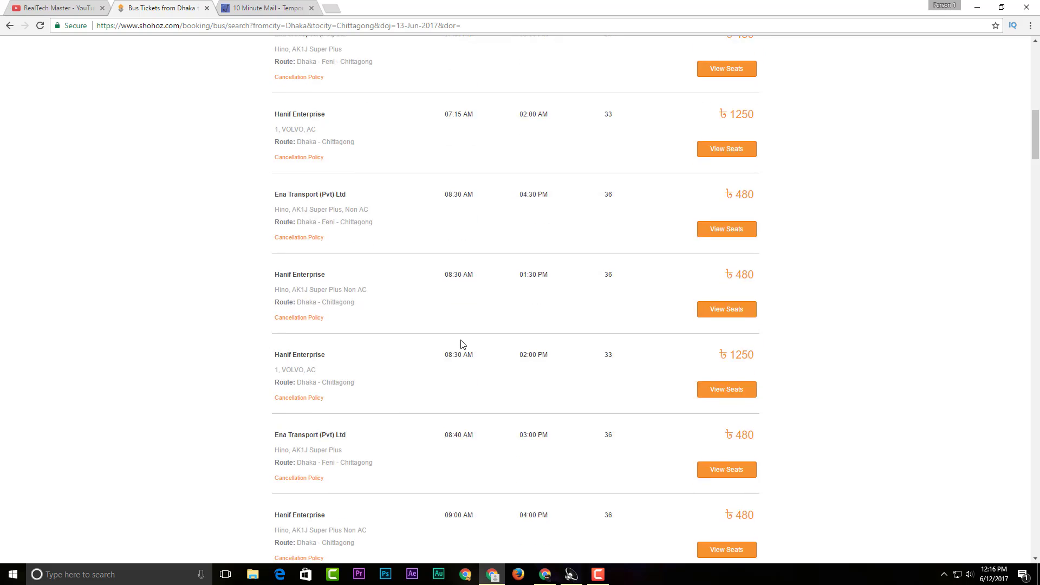
{"action": "scroll", "coordinate": [463, 345], "scroll_direction": "down", "scroll_amount": 20}
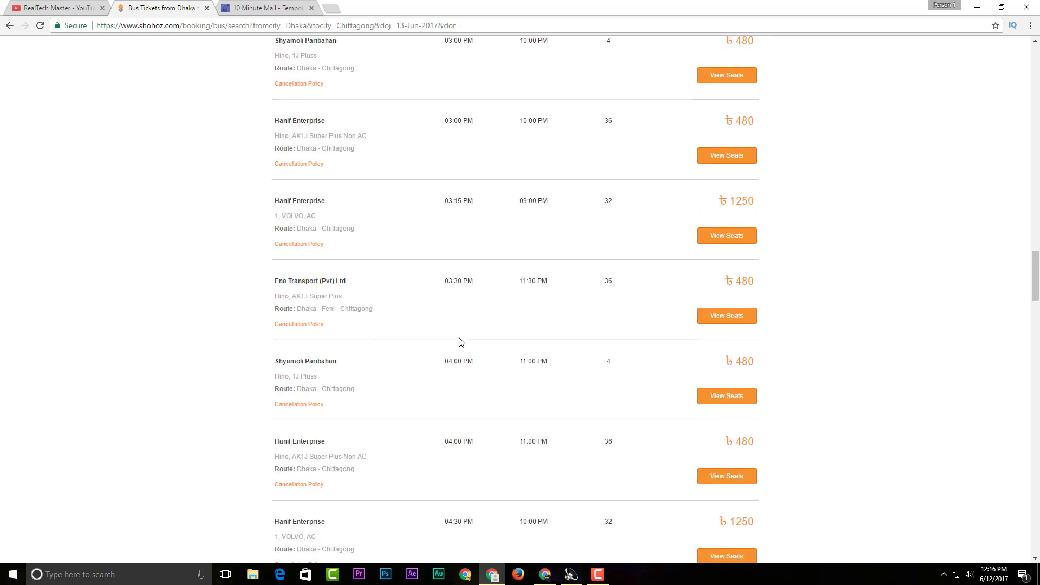
{"action": "scroll", "coordinate": [460, 341], "scroll_direction": "down", "scroll_amount": 20}
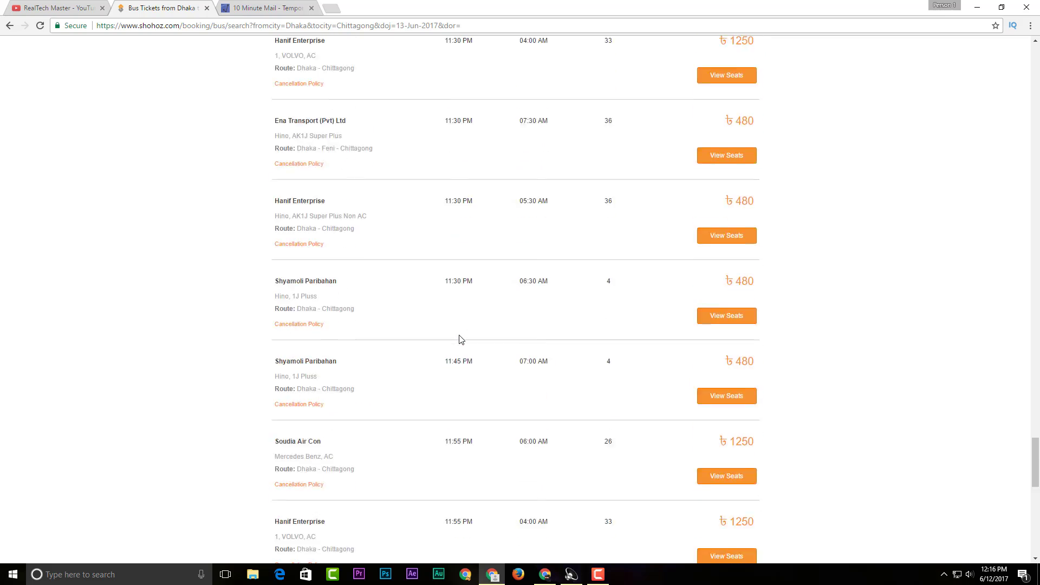
{"action": "scroll", "coordinate": [461, 337], "scroll_direction": "up", "scroll_amount": 8}
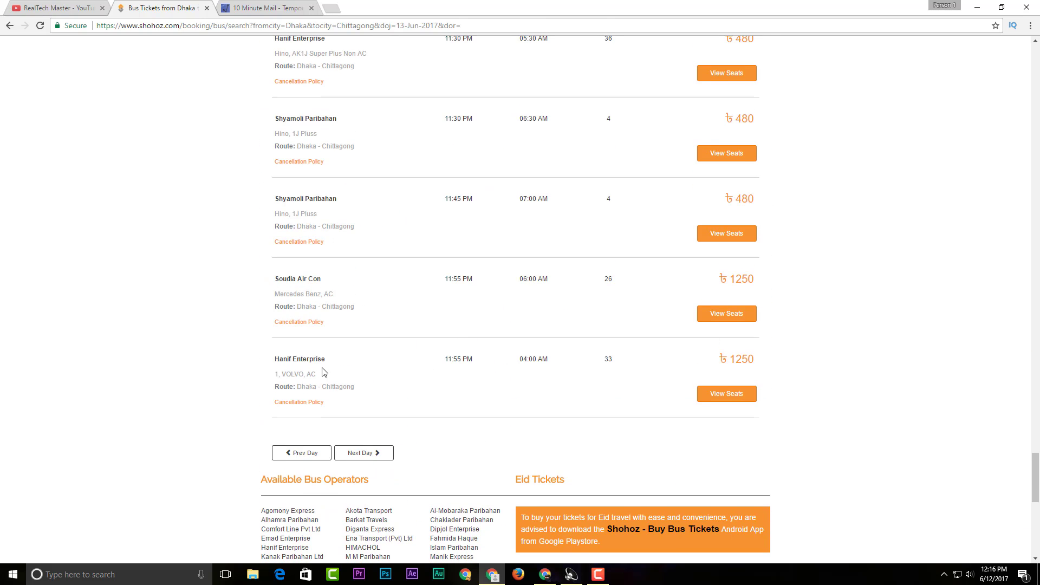
{"action": "scroll", "coordinate": [692, 386], "scroll_direction": "up", "scroll_amount": 2}
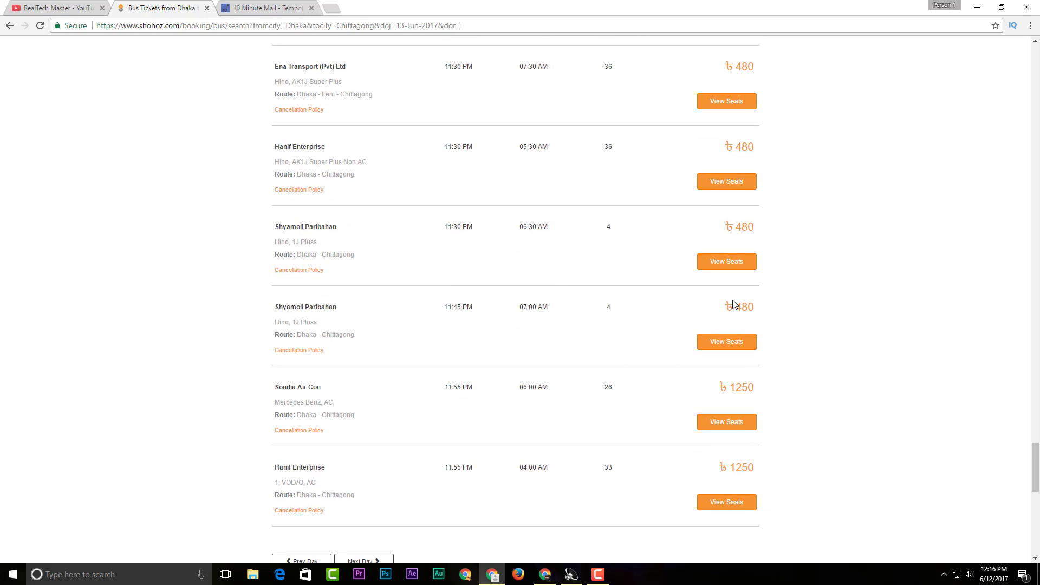
{"action": "left_click_drag", "start_coordinate": [724, 307], "coordinate": [812, 318]}
{"action": "left_click", "coordinate": [814, 319]}
{"action": "scroll", "coordinate": [747, 403], "scroll_direction": "down", "scroll_amount": 1}
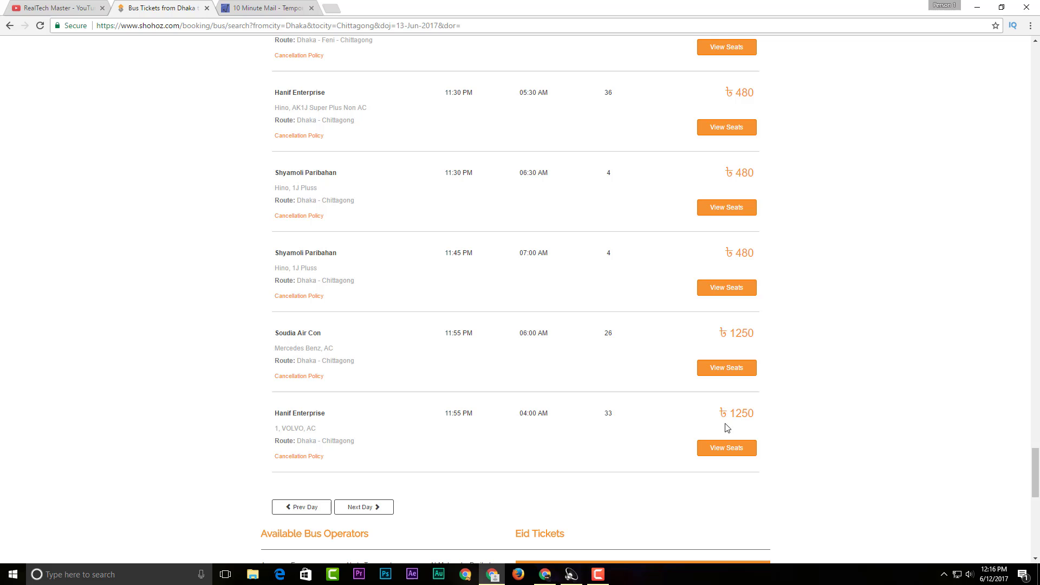
Open the seat map for the 11:55 PM Hanif Volvo bus
{"action": "left_click", "coordinate": [743, 448]}
{"action": "scroll", "coordinate": [618, 390], "scroll_direction": "down", "scroll_amount": 3}
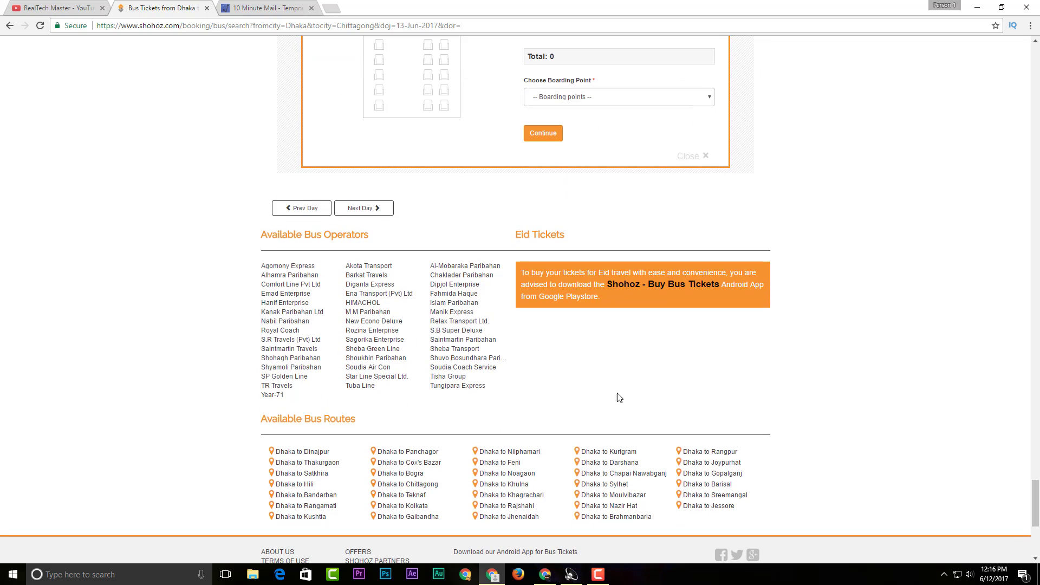
{"action": "scroll", "coordinate": [618, 395], "scroll_direction": "up", "scroll_amount": 4}
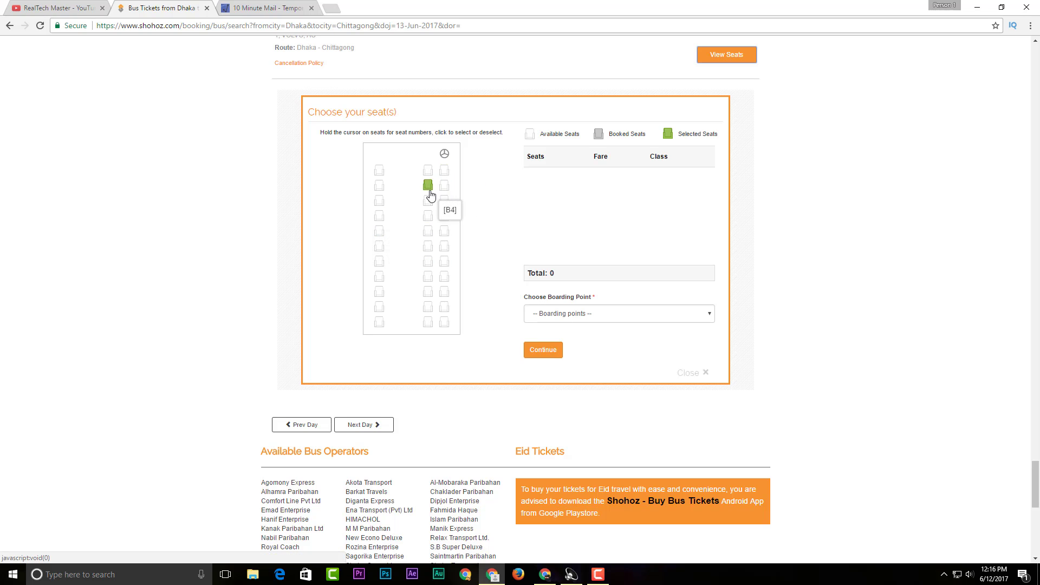
Select seats C1, B3 and B4 for a ৳3750 total and open the boarding points
{"action": "left_click", "coordinate": [379, 202]}
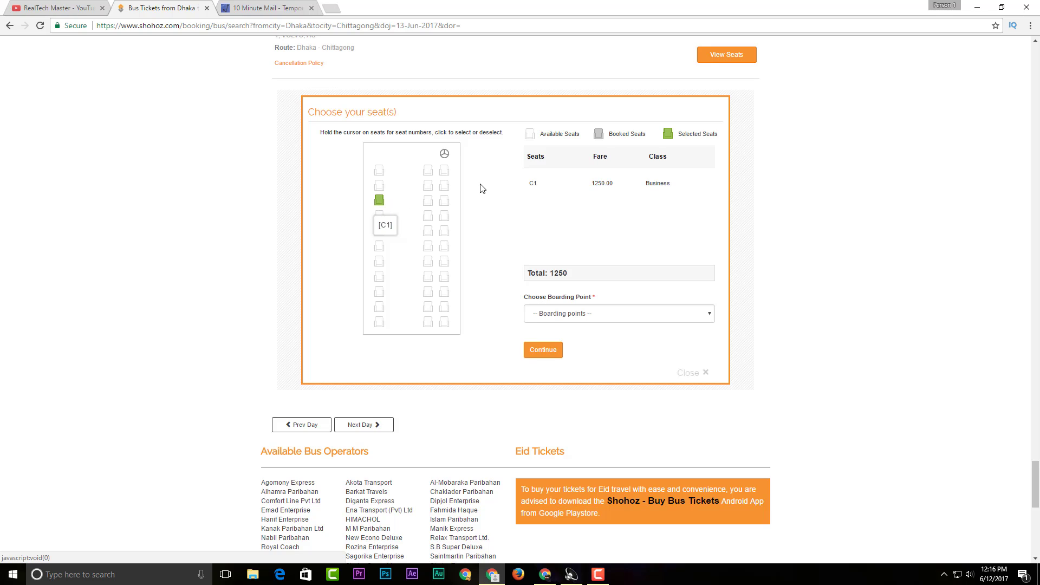
{"action": "left_click", "coordinate": [430, 187]}
{"action": "left_click", "coordinate": [444, 186]}
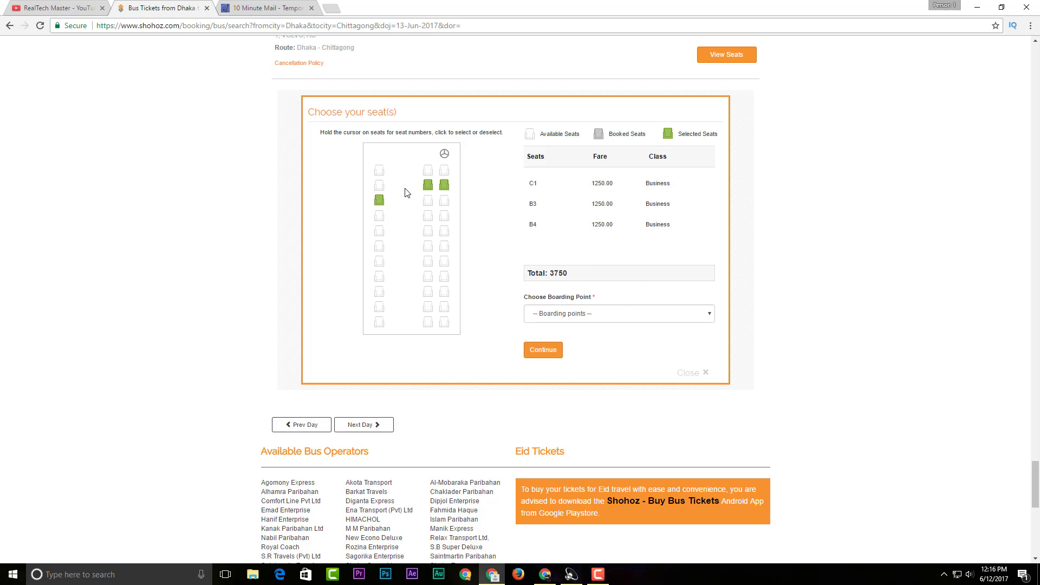
{"action": "left_click", "coordinate": [380, 185]}
{"action": "left_click_drag", "start_coordinate": [550, 180], "coordinate": [679, 224]}
{"action": "left_click", "coordinate": [677, 236]}
{"action": "left_click", "coordinate": [571, 316]}
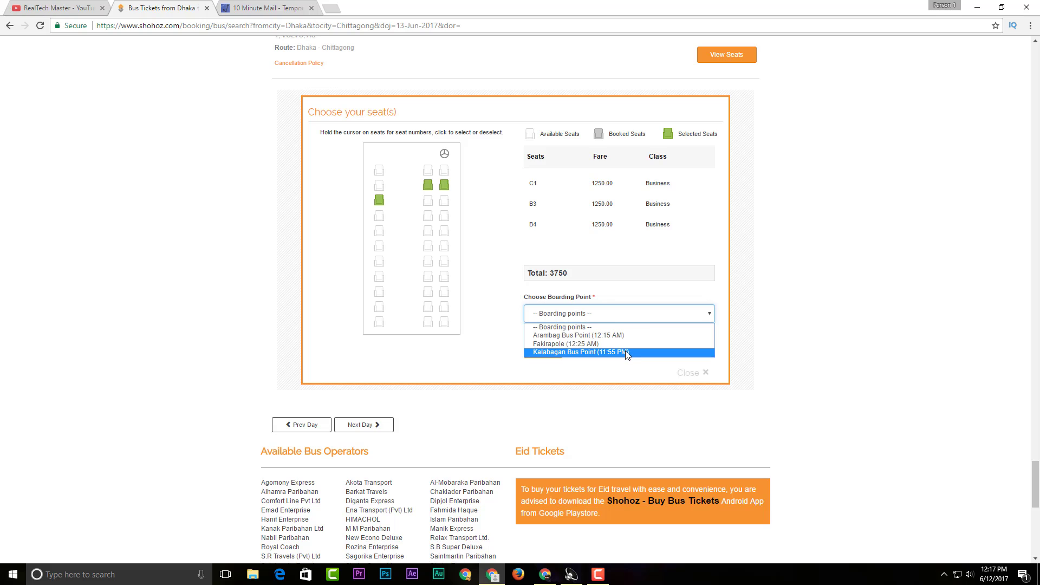
Board at Kalabagan Bus Point (11:55 PM) and continue to the passenger details page
{"action": "left_click", "coordinate": [627, 353]}
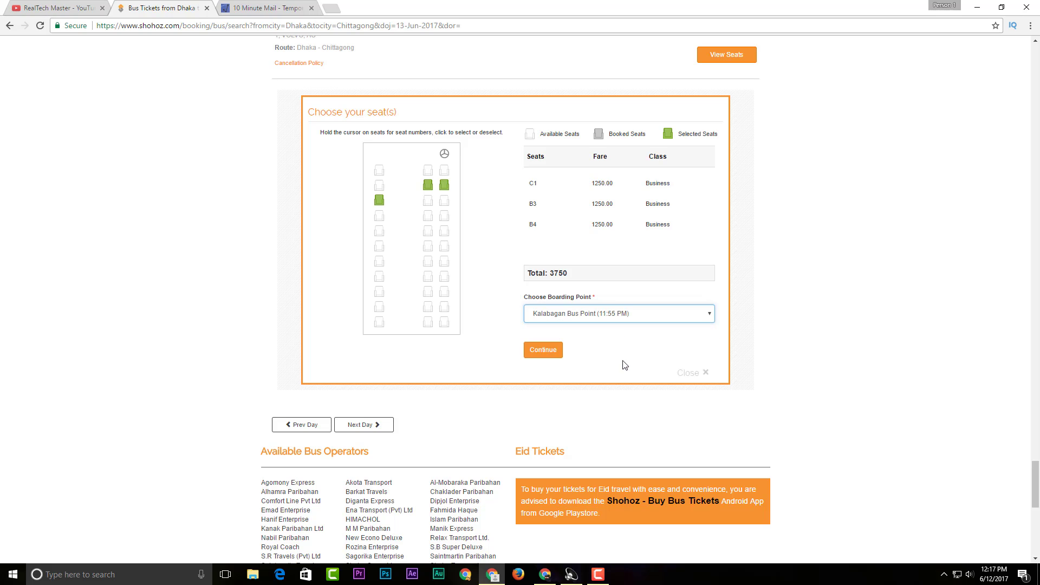
{"action": "left_click", "coordinate": [544, 352]}
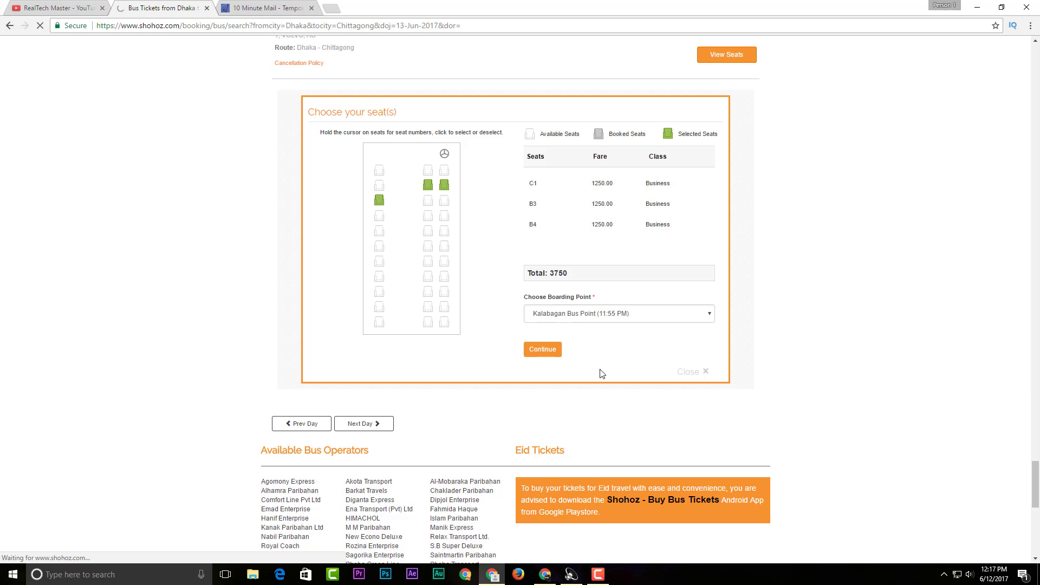
{"action": "scroll", "coordinate": [600, 373], "scroll_direction": "up", "scroll_amount": 7}
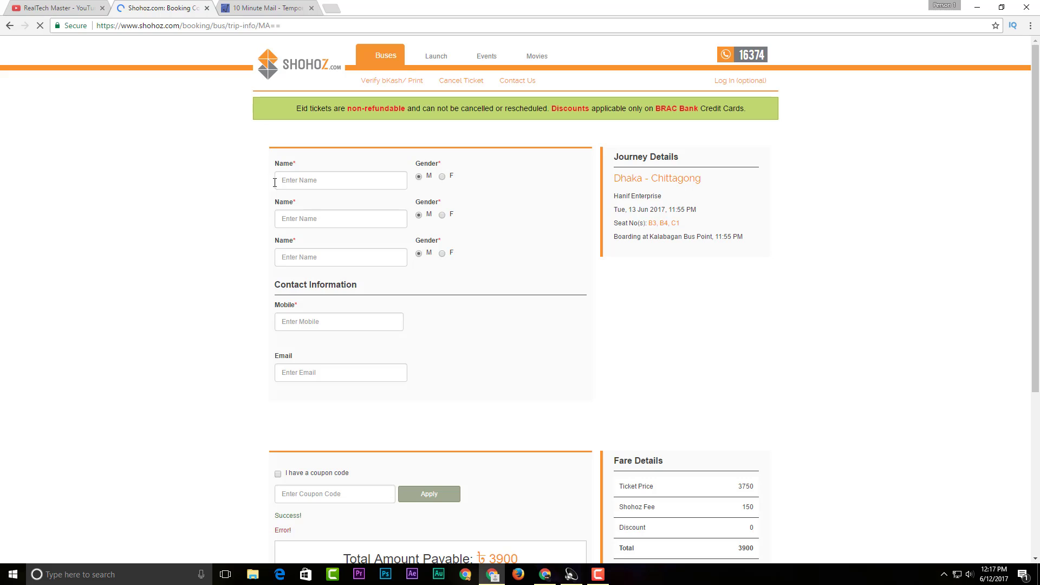
Enter the three passengers' names and mark the third passenger as female
{"action": "left_click", "coordinate": [328, 183]}
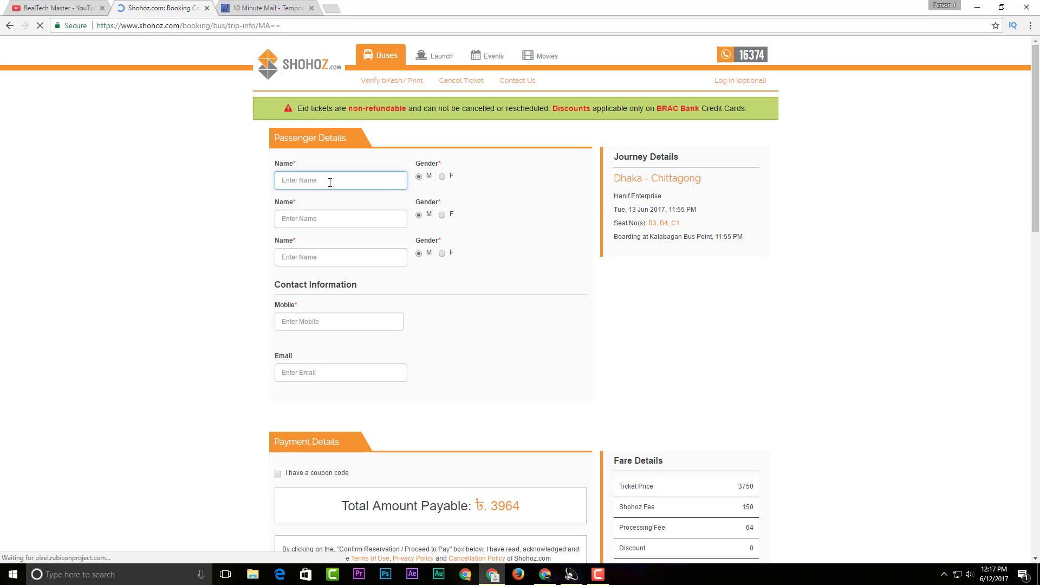
{"action": "type", "text": "koreim"}
{"action": "left_click", "coordinate": [303, 217]}
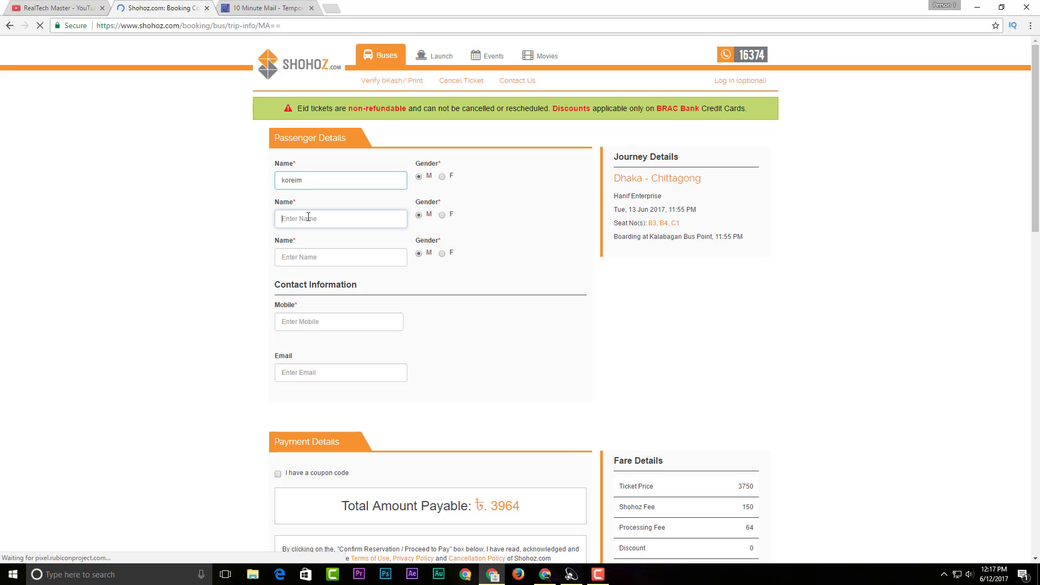
{"action": "type", "text": "rohim"}
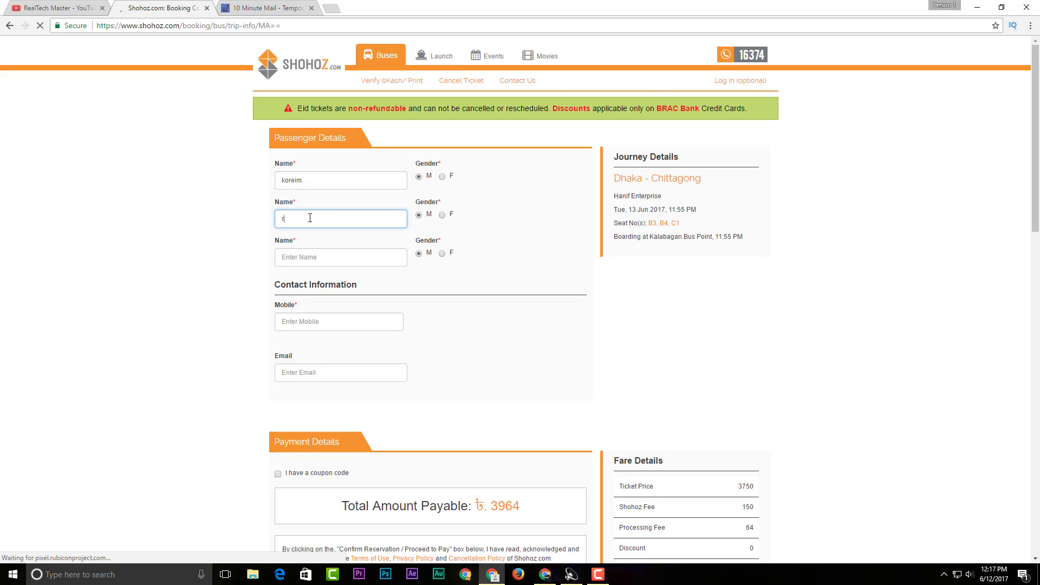
{"action": "left_click", "coordinate": [301, 256]}
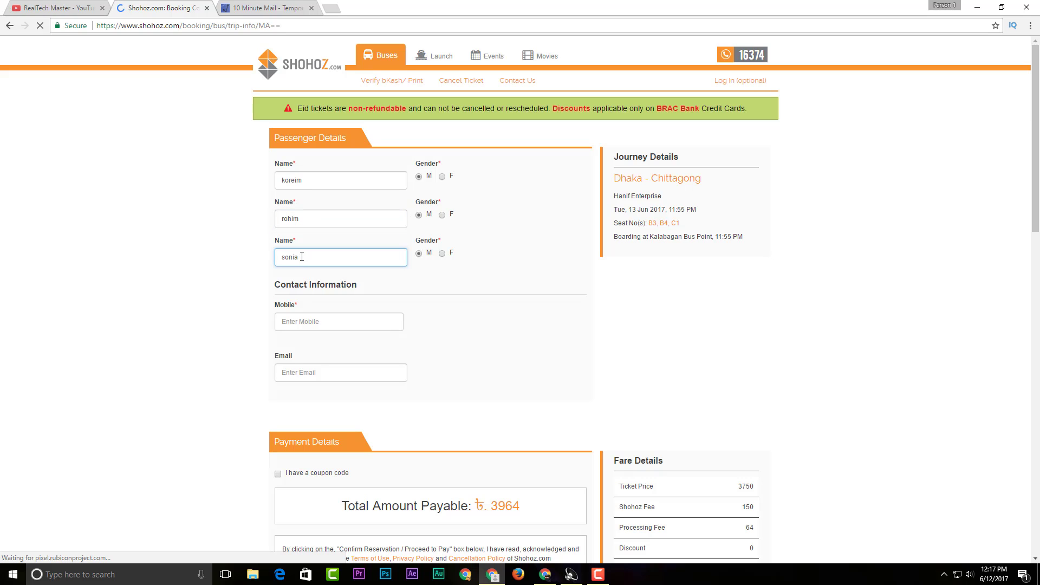
{"action": "left_click", "coordinate": [443, 254]}
Type the contact mobile number and prepare to paste the contact e-mail
{"action": "left_click", "coordinate": [331, 323]}
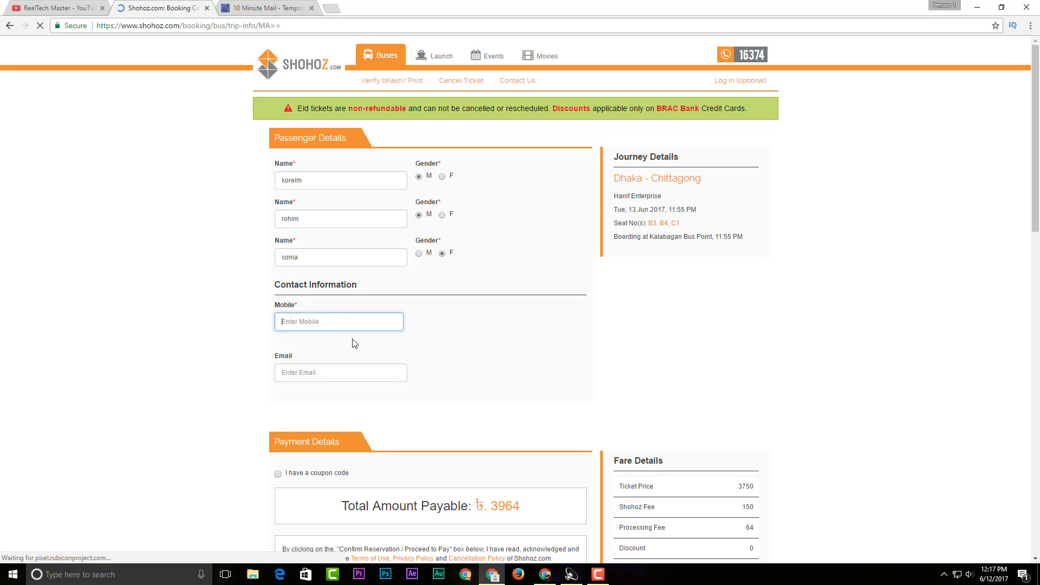
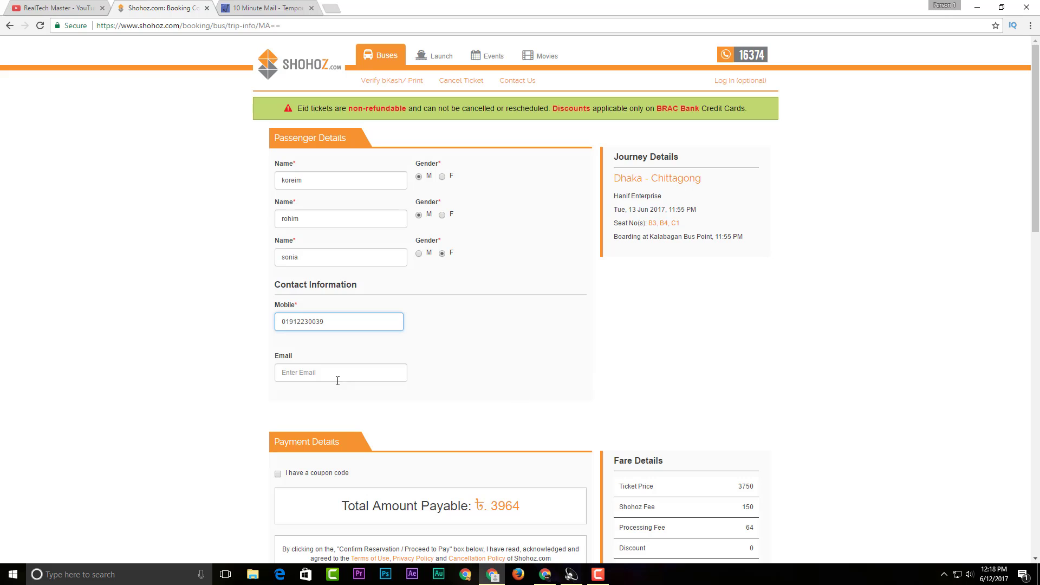
{"action": "left_click", "coordinate": [334, 373]}
{"action": "right_click", "coordinate": [333, 373]}
Paste the contact e-mail and scroll to the ৳3964 payment options
{"action": "left_click", "coordinate": [376, 436]}
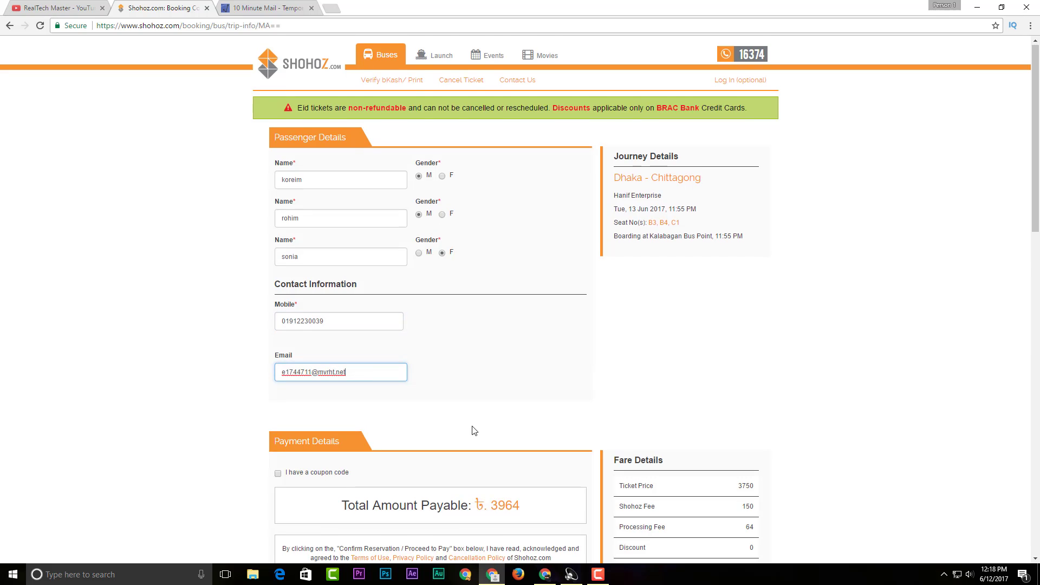
{"action": "scroll", "coordinate": [474, 431], "scroll_direction": "down", "scroll_amount": 2}
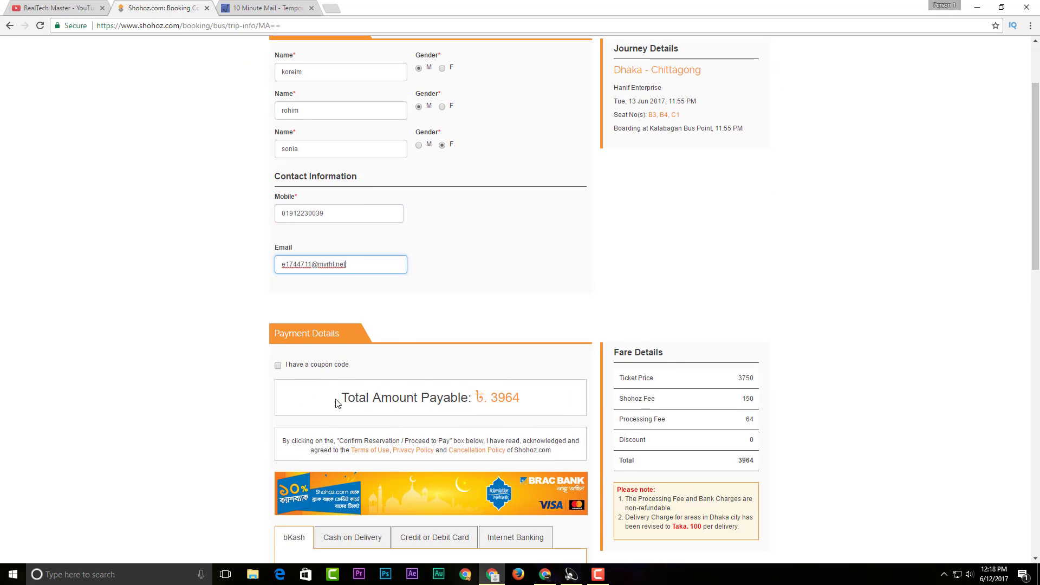
{"action": "left_click_drag", "start_coordinate": [347, 401], "coordinate": [523, 394]}
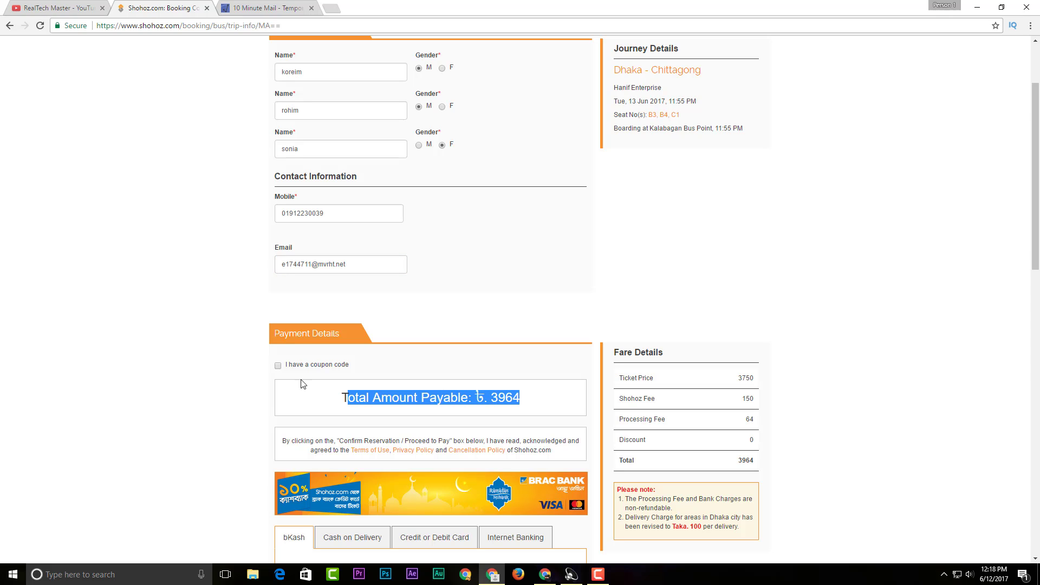
{"action": "left_click", "coordinate": [378, 394]}
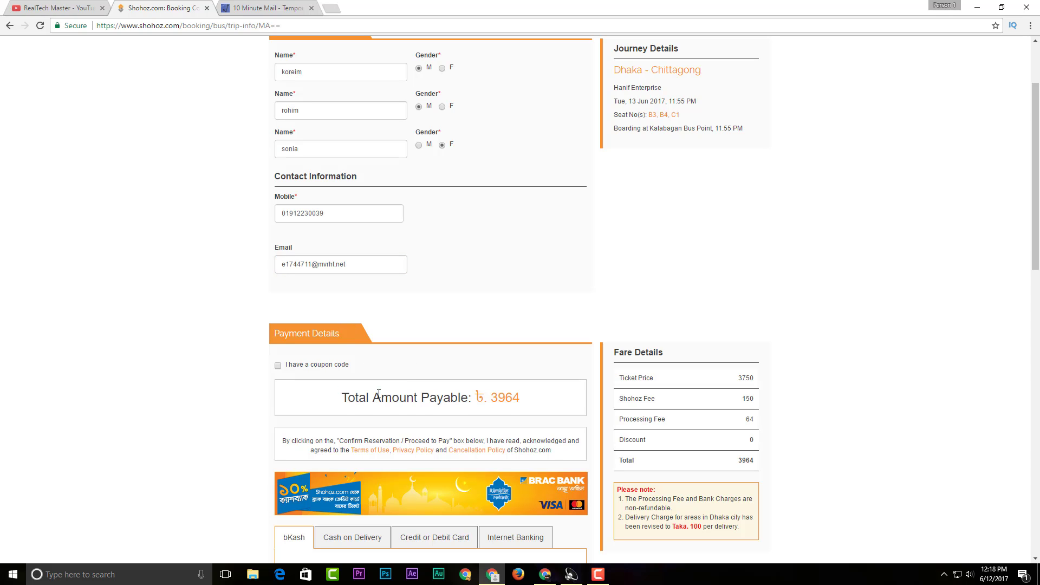
{"action": "scroll", "coordinate": [382, 394], "scroll_direction": "down", "scroll_amount": 2}
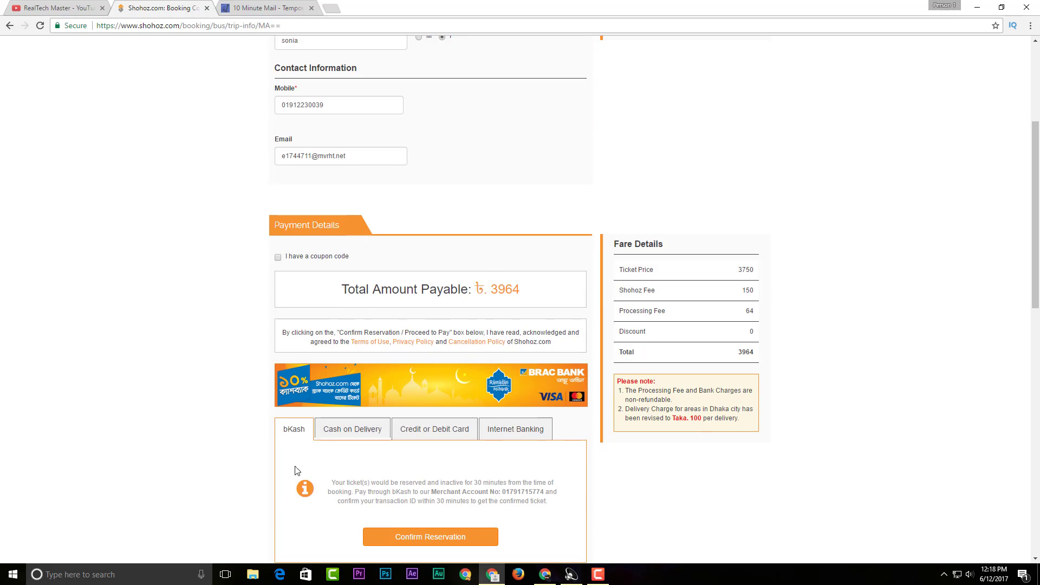
{"action": "scroll", "coordinate": [297, 471], "scroll_direction": "down", "scroll_amount": 2}
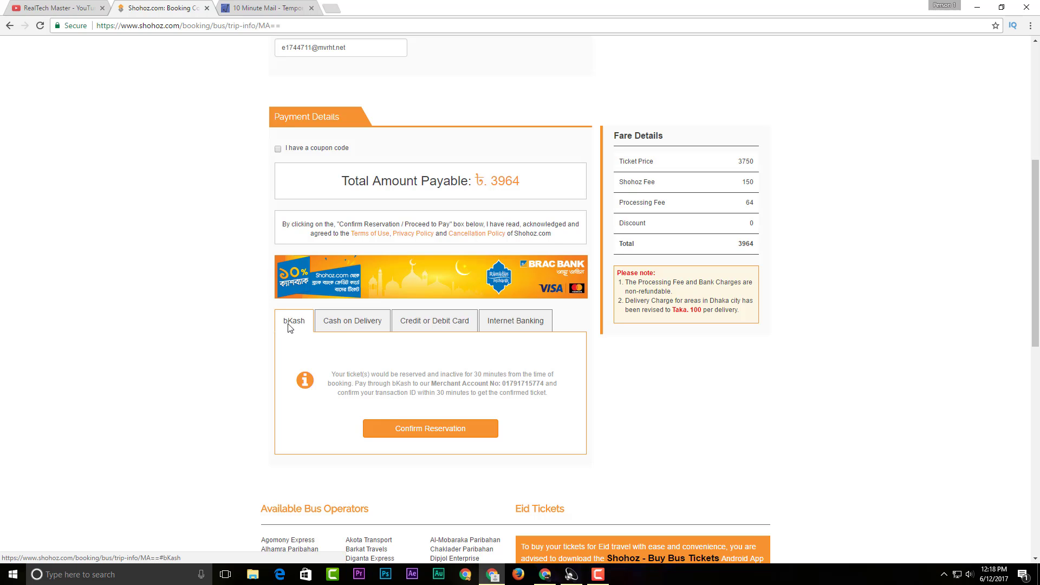
Look through the Internet Banking, card and Cash on Delivery options, then return to bKash
{"action": "left_click", "coordinate": [513, 327]}
{"action": "left_click", "coordinate": [427, 410]}
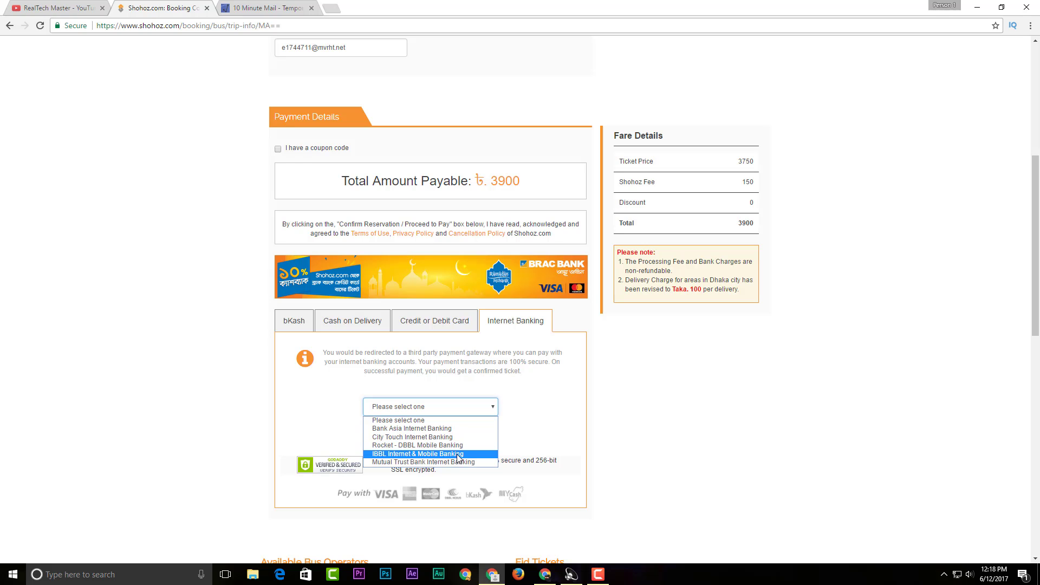
{"action": "left_click", "coordinate": [432, 326]}
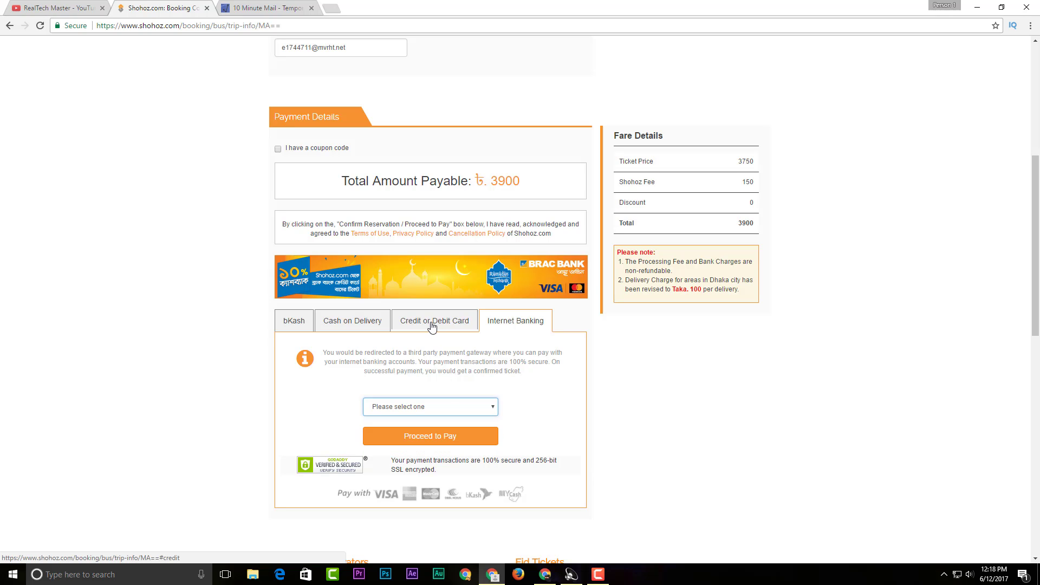
{"action": "left_click", "coordinate": [432, 326]}
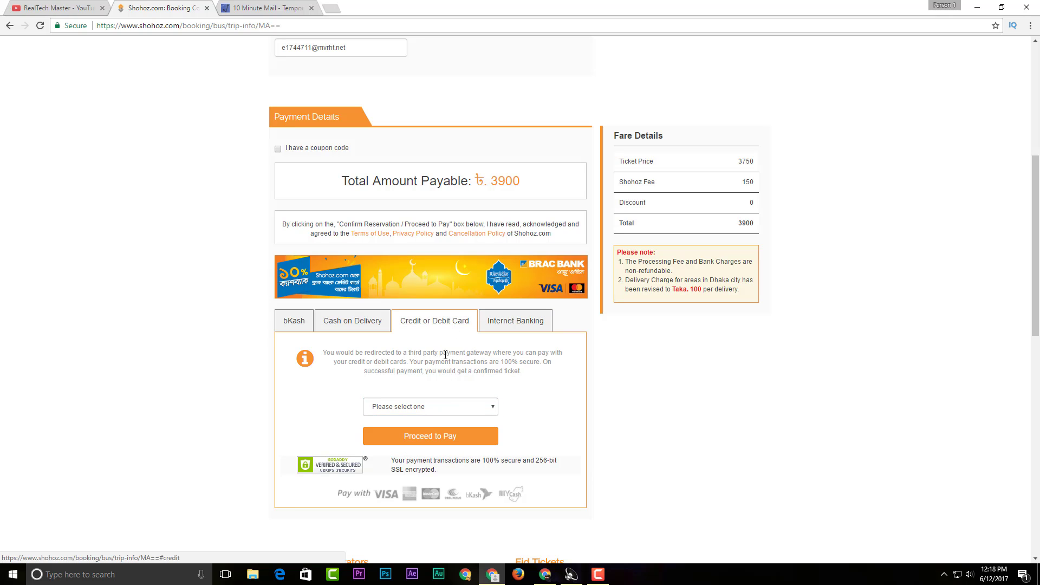
{"action": "left_click", "coordinate": [431, 407]}
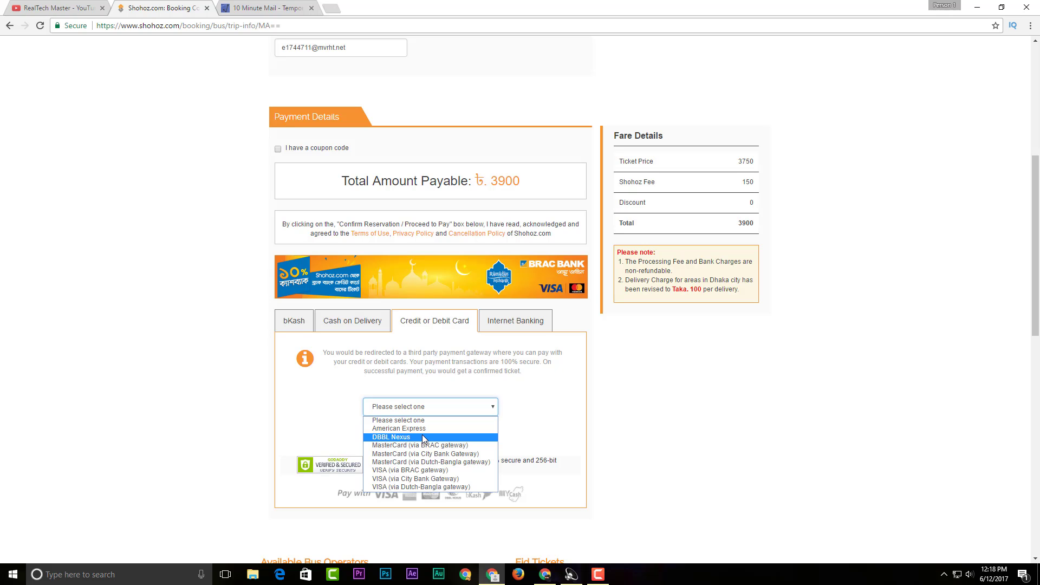
{"action": "left_click", "coordinate": [425, 353]}
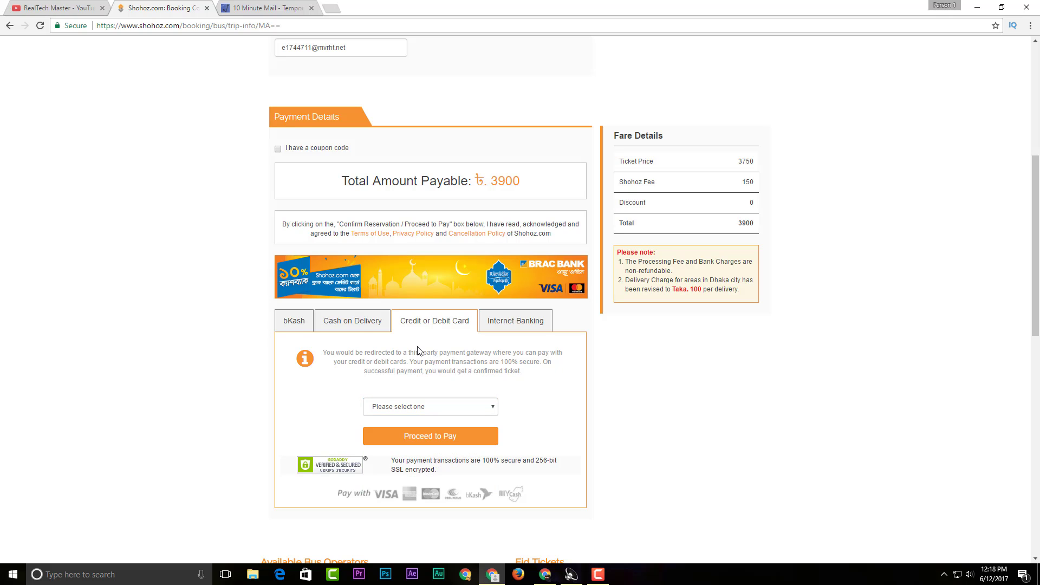
{"action": "left_click", "coordinate": [354, 322]}
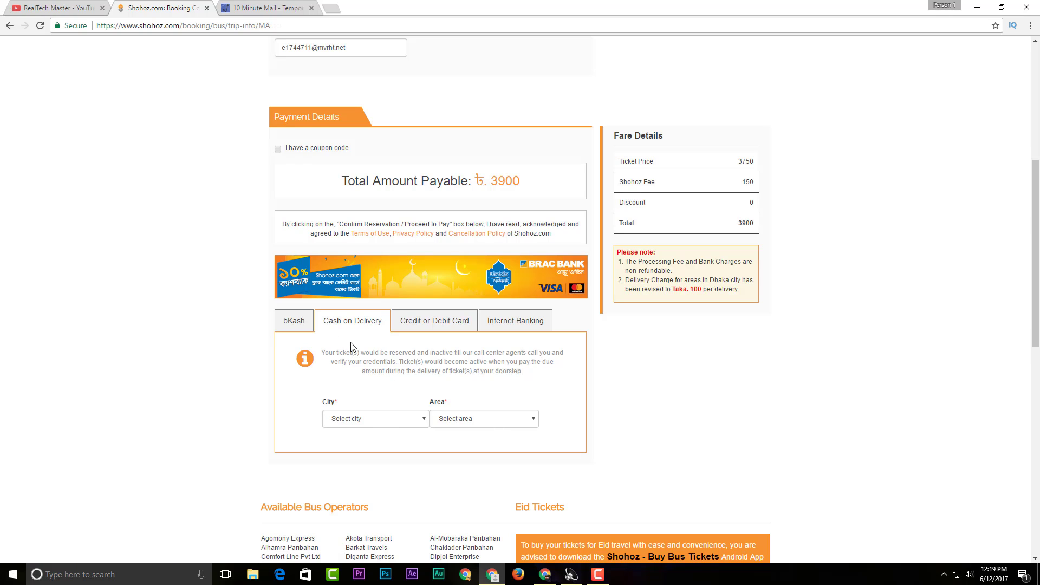
{"action": "left_click", "coordinate": [367, 417]}
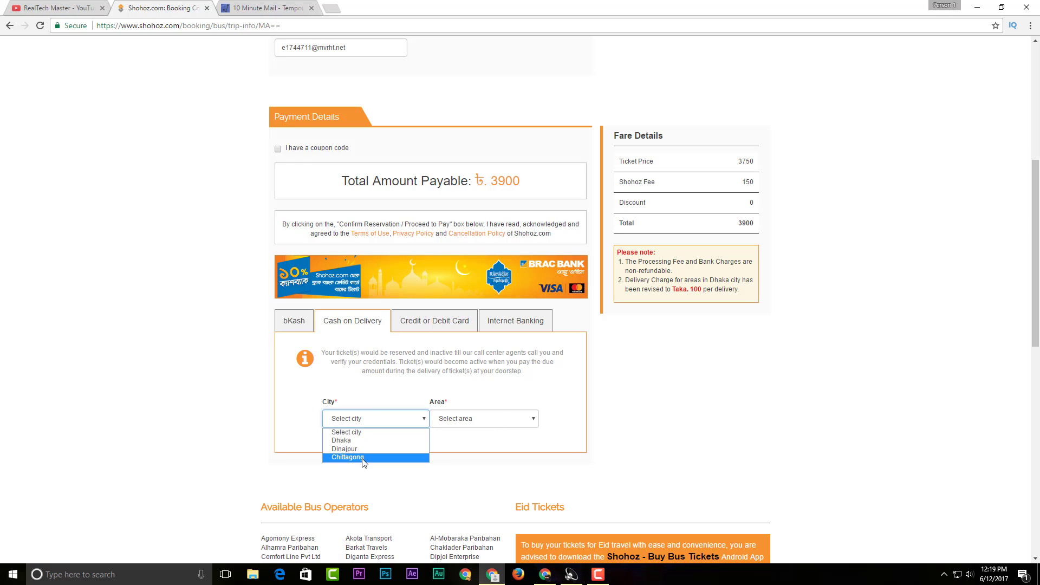
{"action": "left_click", "coordinate": [369, 386]}
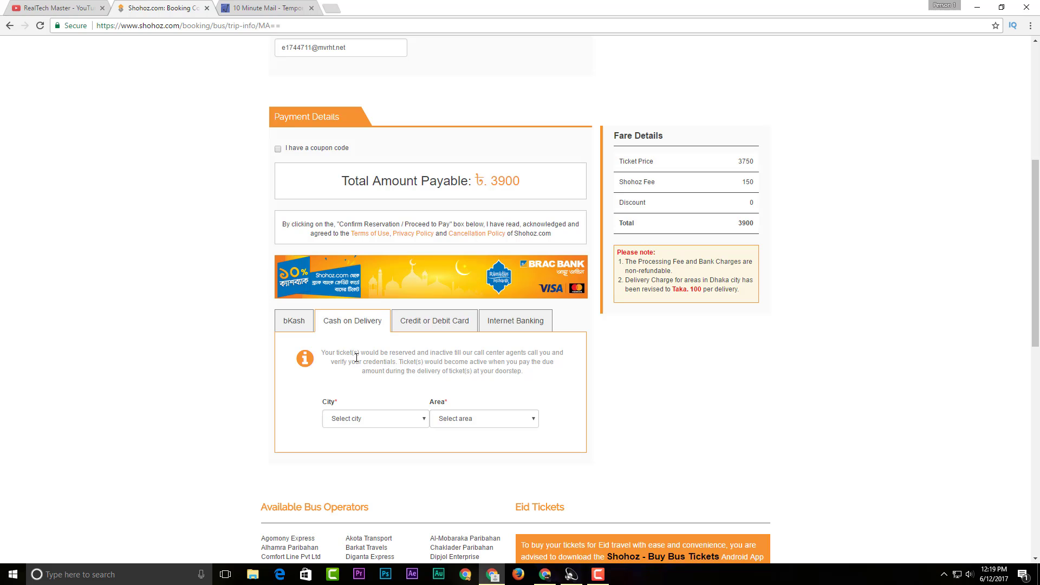
{"action": "left_click", "coordinate": [294, 321]}
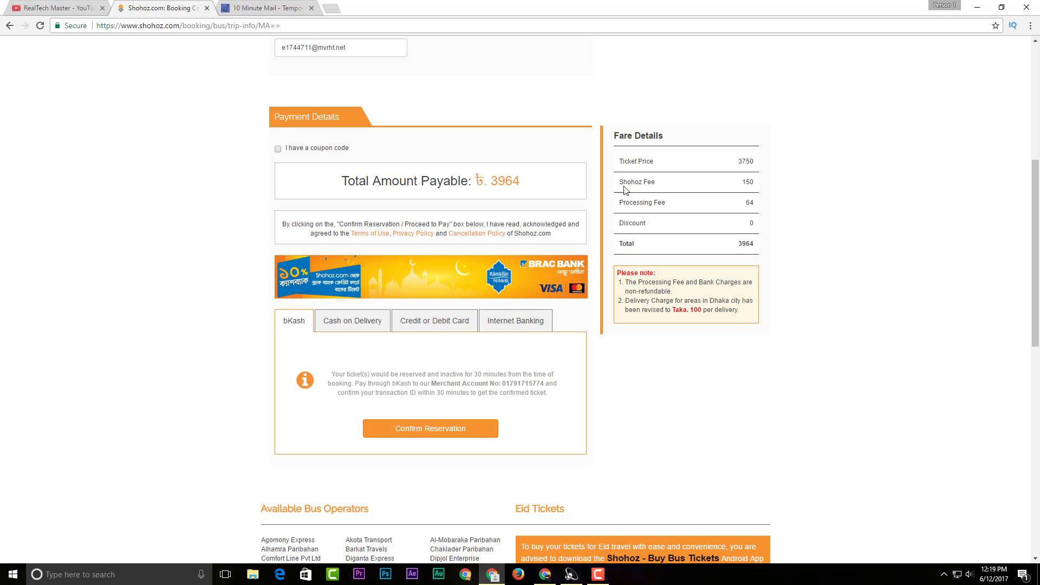
Highlight the Shohoz Fee and Processing Fee rows in the fare summary
{"action": "left_click_drag", "start_coordinate": [618, 183], "coordinate": [756, 186]}
{"action": "left_click", "coordinate": [760, 199]}
{"action": "left_click_drag", "start_coordinate": [627, 182], "coordinate": [750, 193]}
{"action": "left_click", "coordinate": [750, 193]}
{"action": "left_click_drag", "start_coordinate": [626, 203], "coordinate": [764, 204]}
{"action": "left_click", "coordinate": [752, 206]}
Choose Internet Banking with Rocket - DBBL Mobile Banking, making the total ৳3980
{"action": "scroll", "coordinate": [505, 436], "scroll_direction": "down", "scroll_amount": 2}
{"action": "scroll", "coordinate": [505, 436], "scroll_direction": "up", "scroll_amount": 2}
{"action": "left_click", "coordinate": [509, 324]}
{"action": "left_click", "coordinate": [436, 406]}
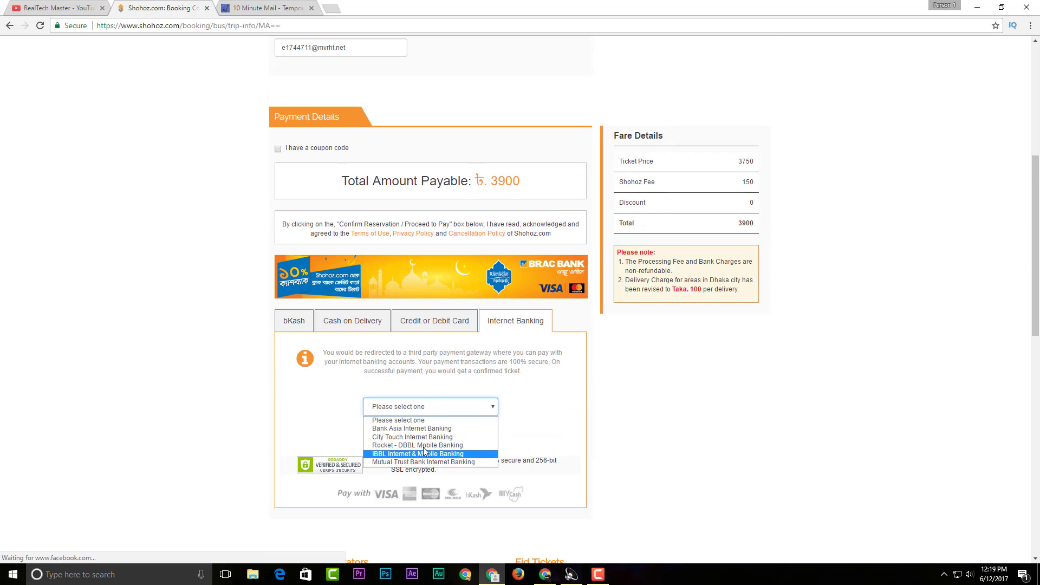
{"action": "left_click", "coordinate": [425, 448]}
Proceed to SSLCommerz, pick the DBBL Mobile gateway, then go back to the Shohoz form
{"action": "left_click", "coordinate": [416, 436]}
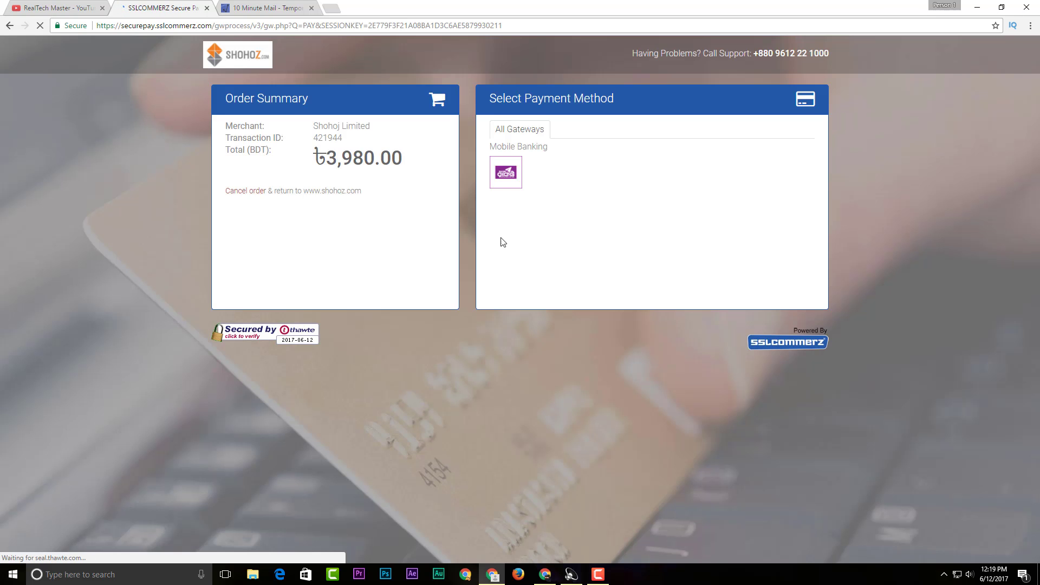
{"action": "left_click", "coordinate": [506, 172]}
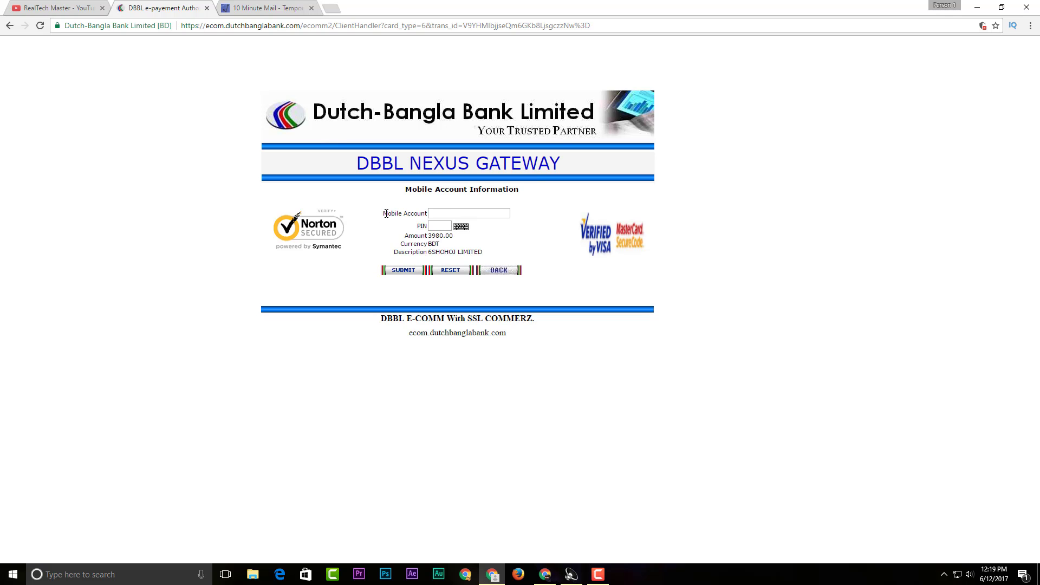
{"action": "left_click", "coordinate": [447, 212]}
{"action": "left_click", "coordinate": [10, 27]}
{"action": "left_click", "coordinate": [10, 27]}
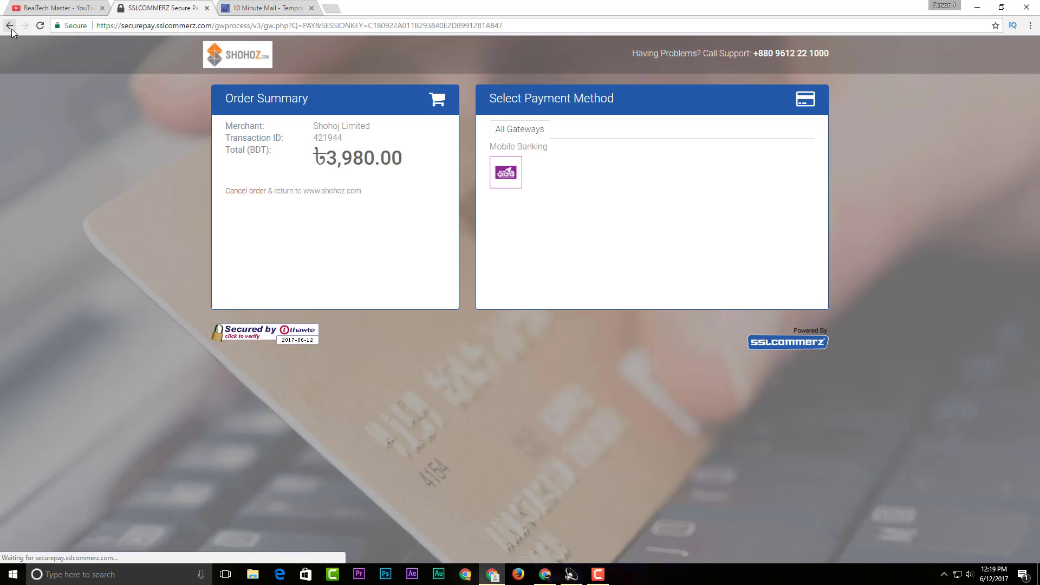
{"action": "left_click", "coordinate": [11, 27]}
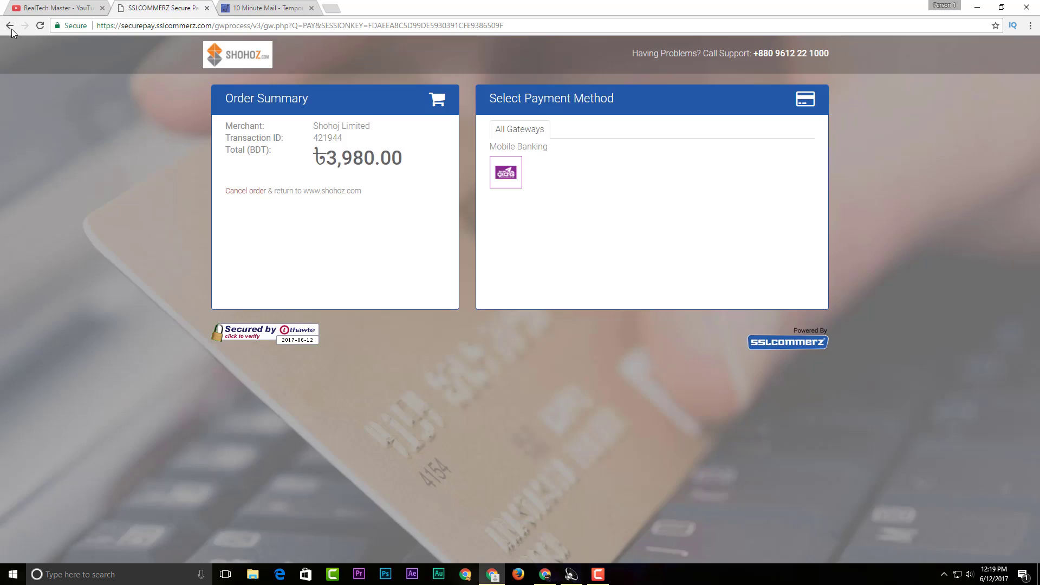
Paste the contact e-mail into the Email field again
{"action": "right_click", "coordinate": [337, 339]}
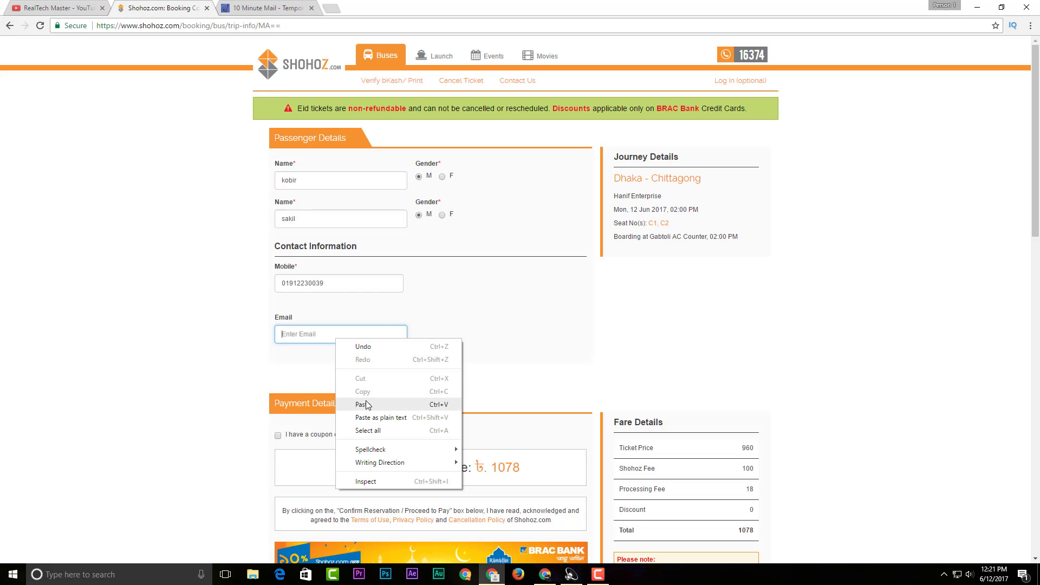
{"action": "left_click", "coordinate": [362, 404]}
{"action": "scroll", "coordinate": [306, 374], "scroll_direction": "down", "scroll_amount": 4}
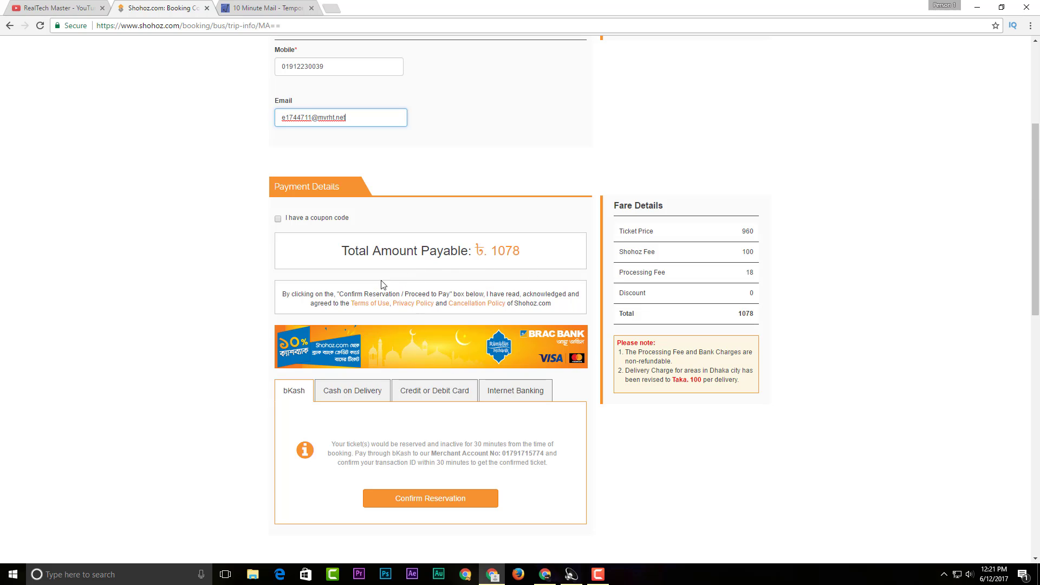
Confirm the reservation for payment of ৳1078 via bKash
{"action": "left_click", "coordinate": [425, 498]}
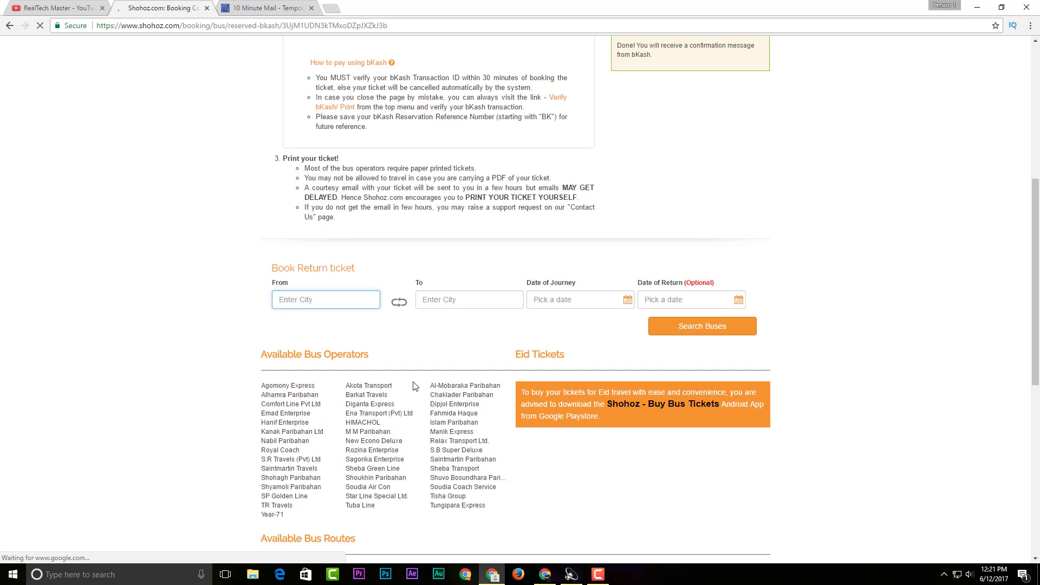
{"action": "scroll", "coordinate": [413, 384], "scroll_direction": "up", "scroll_amount": 4}
{"action": "scroll", "coordinate": [413, 384], "scroll_direction": "up", "scroll_amount": 1}
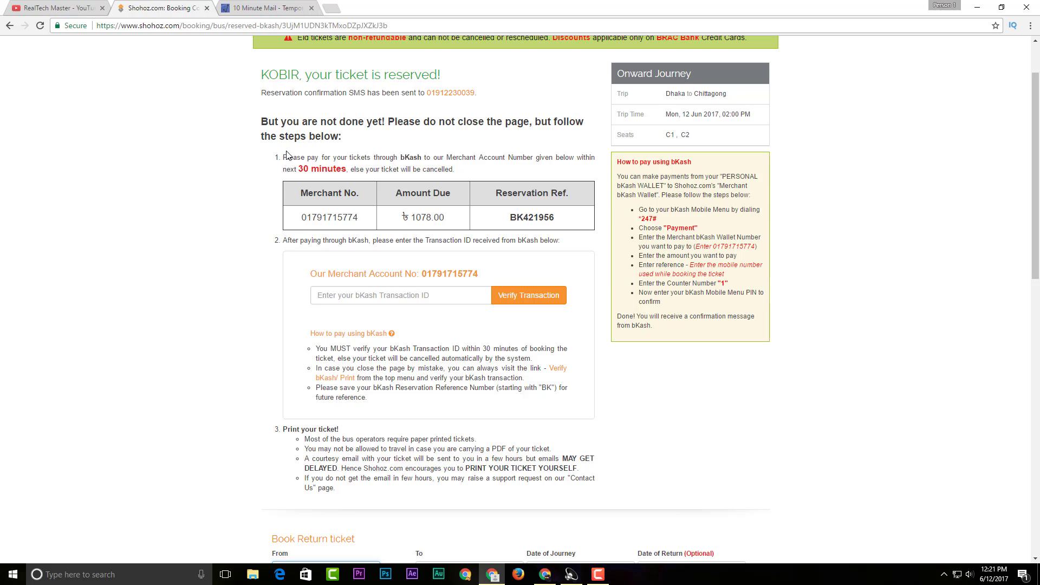
Highlight the bKash payment notice, 30-minute cancellation warning and merchant account line
{"action": "left_click_drag", "start_coordinate": [282, 158], "coordinate": [599, 162]}
{"action": "left_click_drag", "start_coordinate": [314, 172], "coordinate": [464, 171]}
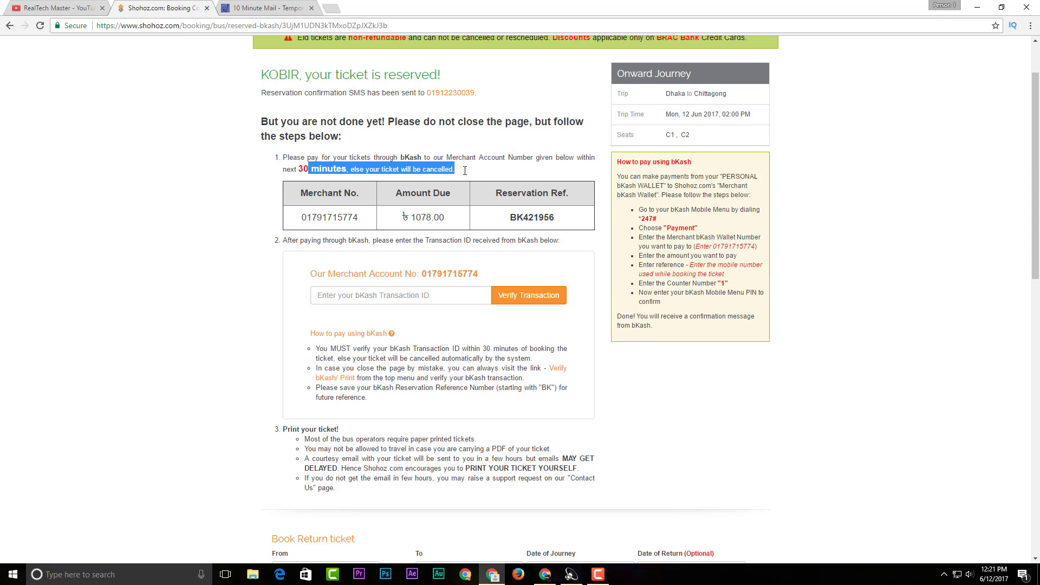
{"action": "left_click", "coordinate": [307, 160]}
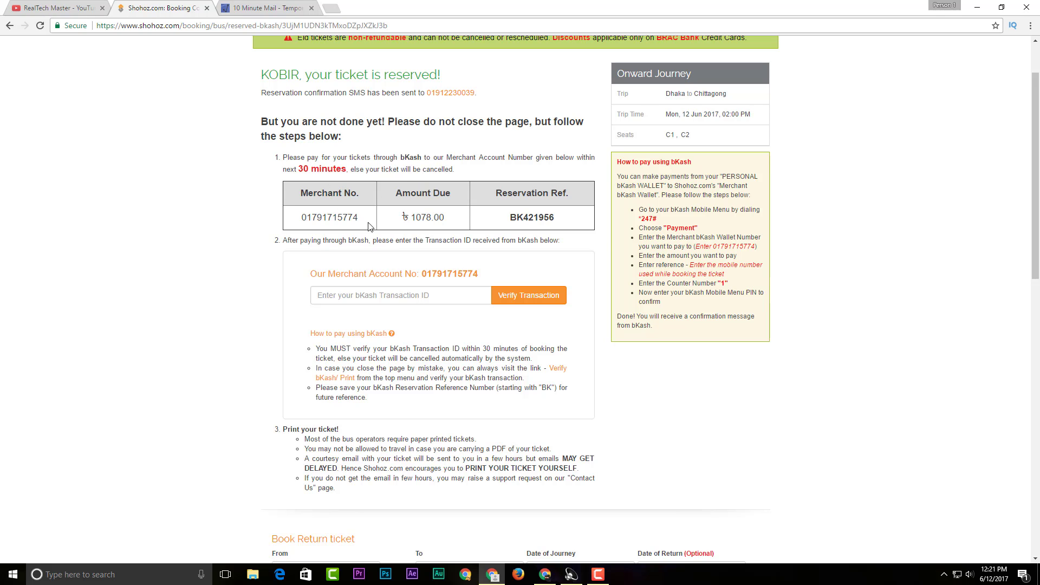
{"action": "left_click_drag", "start_coordinate": [287, 240], "coordinate": [485, 243]}
{"action": "left_click", "coordinate": [357, 278]}
{"action": "left_click_drag", "start_coordinate": [287, 240], "coordinate": [558, 250]}
{"action": "left_click", "coordinate": [557, 249]}
{"action": "left_click_drag", "start_coordinate": [309, 274], "coordinate": [482, 268]}
{"action": "left_click", "coordinate": [484, 268]}
Highlight the reservation reference, first bKash steps, merchant number and ৳1078.00 amount due
{"action": "left_click_drag", "start_coordinate": [509, 219], "coordinate": [563, 220]}
{"action": "left_click_drag", "start_coordinate": [639, 211], "coordinate": [755, 211]}
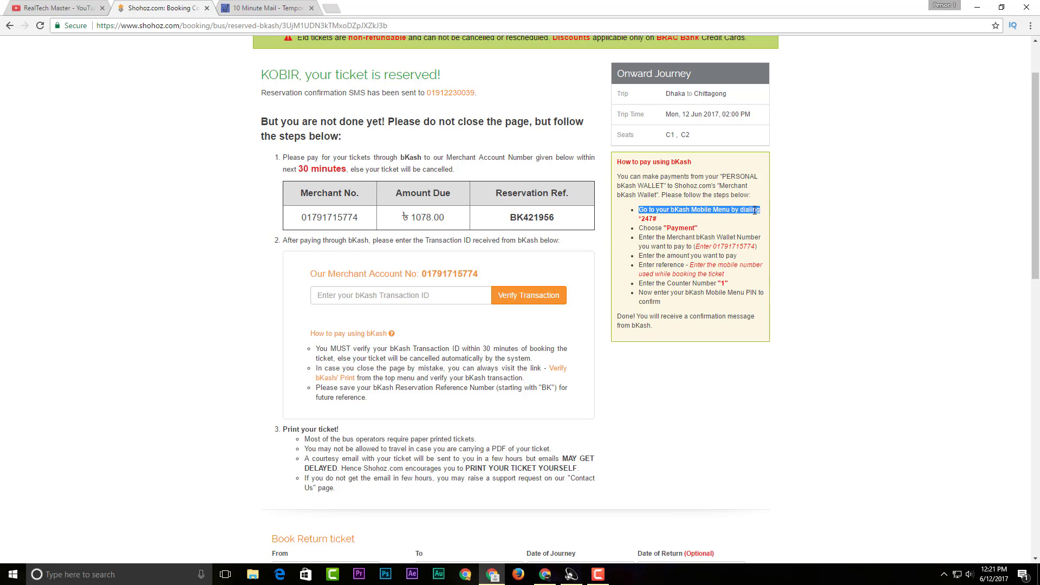
{"action": "left_click_drag", "start_coordinate": [643, 228], "coordinate": [728, 227]}
{"action": "left_click", "coordinate": [643, 239]}
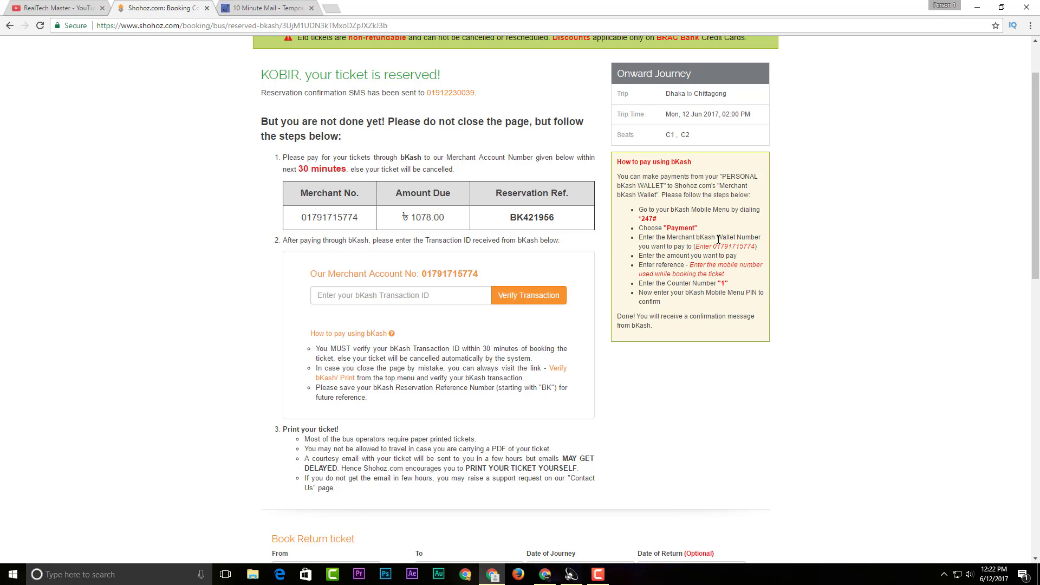
{"action": "left_click_drag", "start_coordinate": [739, 246], "coordinate": [755, 247]}
{"action": "left_click_drag", "start_coordinate": [423, 276], "coordinate": [487, 276]}
{"action": "left_click_drag", "start_coordinate": [652, 256], "coordinate": [739, 254]}
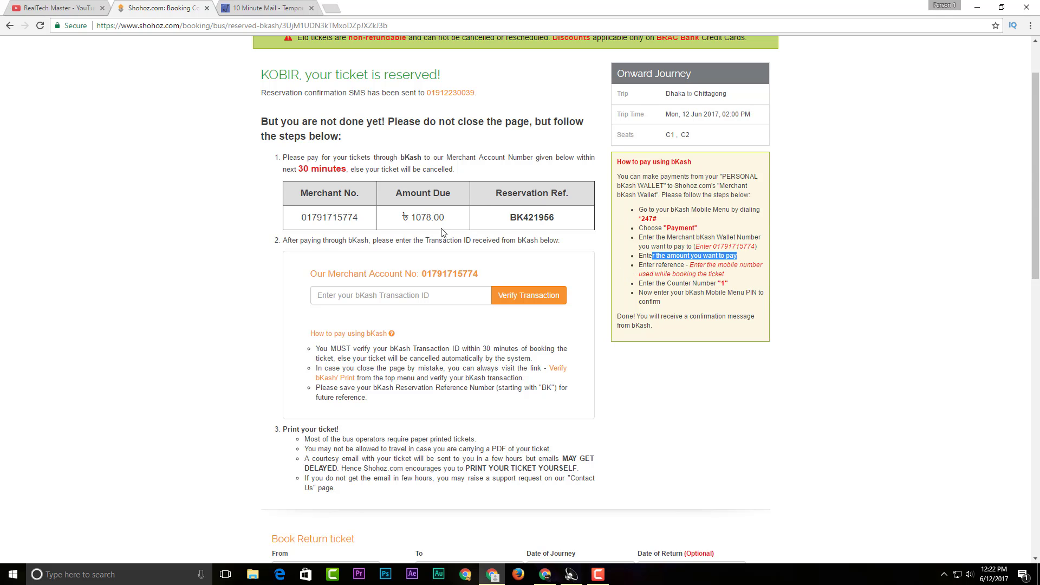
{"action": "left_click_drag", "start_coordinate": [403, 218], "coordinate": [481, 218]}
{"action": "left_click", "coordinate": [729, 248]}
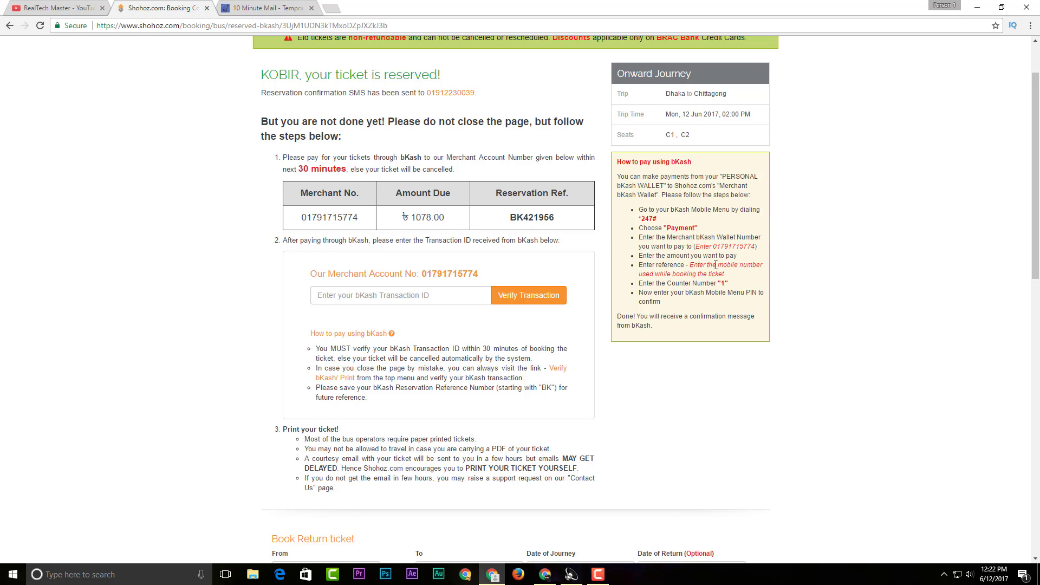
Highlight the remaining bKash steps: mobile-number reference, counter number and PIN entry
{"action": "left_click_drag", "start_coordinate": [694, 265], "coordinate": [763, 265]}
{"action": "left_click_drag", "start_coordinate": [750, 277], "coordinate": [749, 277]}
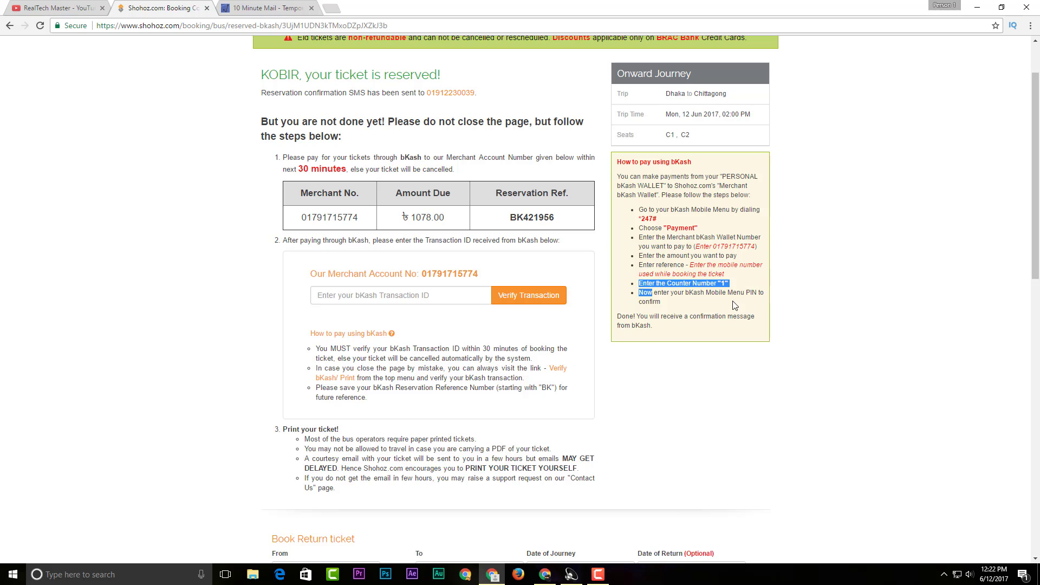
{"action": "left_click", "coordinate": [735, 306]}
{"action": "left_click_drag", "start_coordinate": [645, 293], "coordinate": [780, 292]}
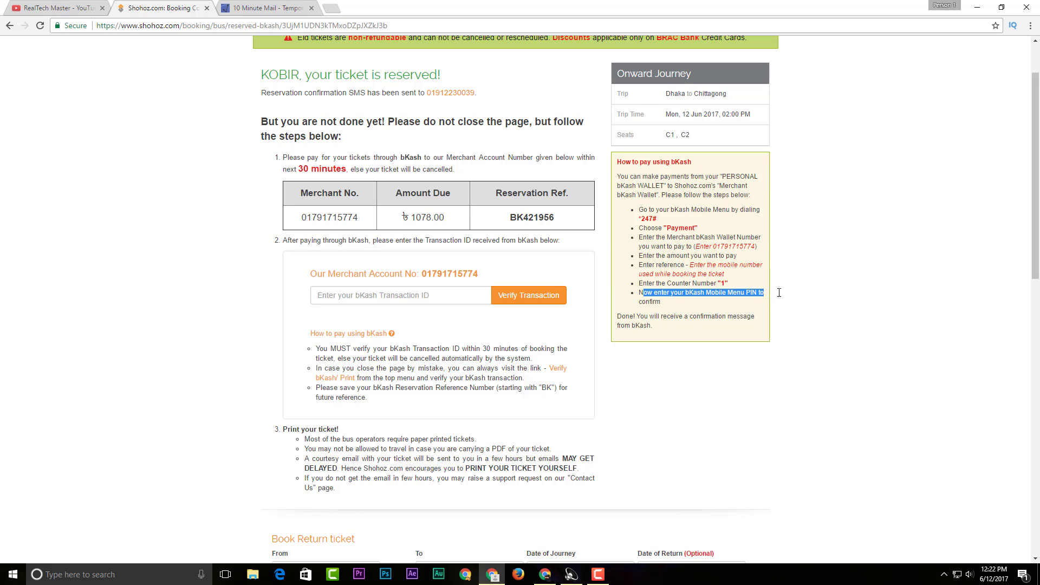
{"action": "left_click", "coordinate": [714, 310]}
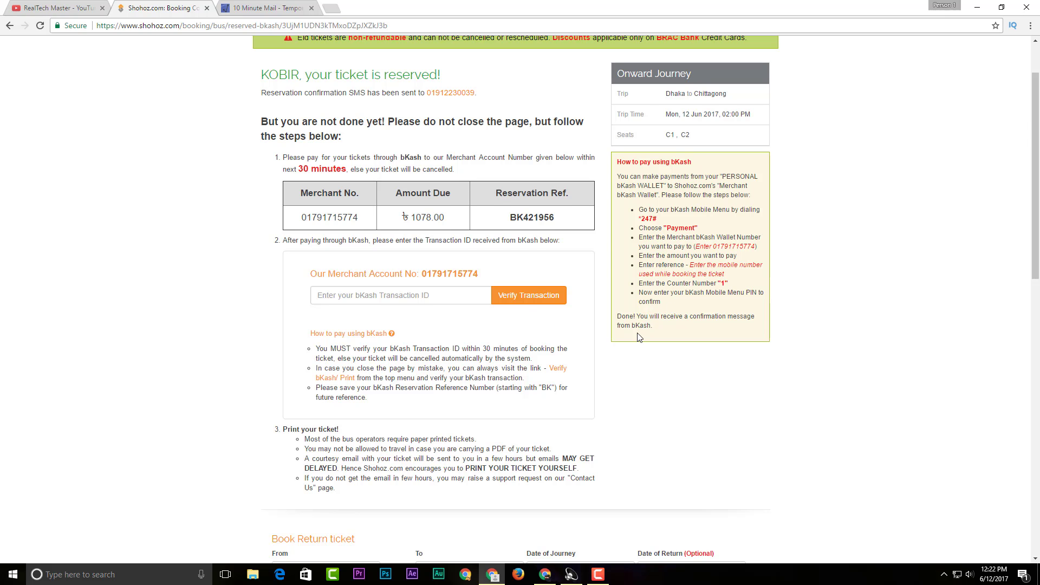
{"action": "scroll", "coordinate": [639, 335], "scroll_direction": "down", "scroll_amount": 1}
{"action": "scroll", "coordinate": [639, 330], "scroll_direction": "down", "scroll_amount": 3}
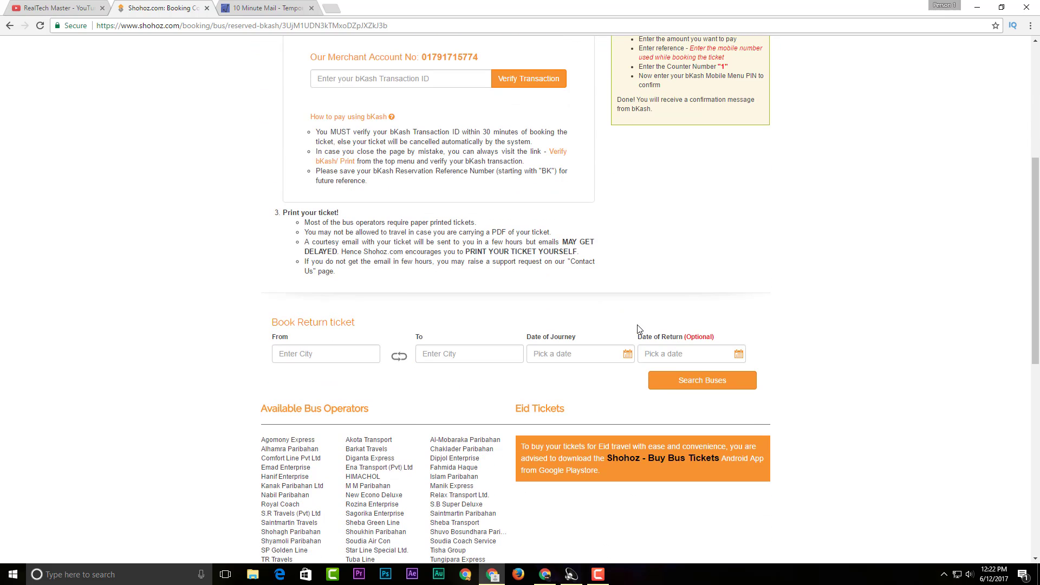
{"action": "scroll", "coordinate": [639, 329], "scroll_direction": "up", "scroll_amount": 5}
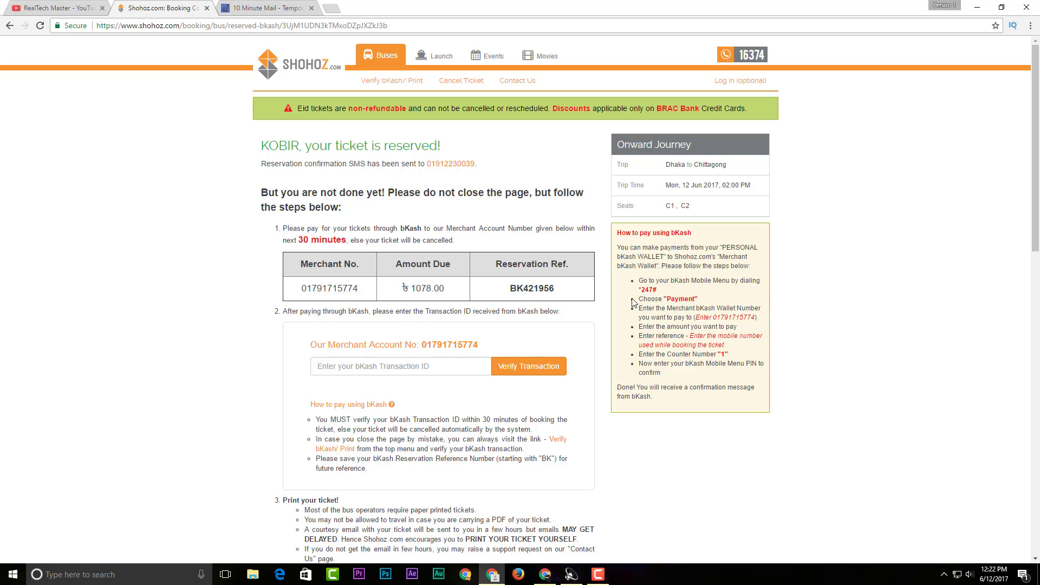